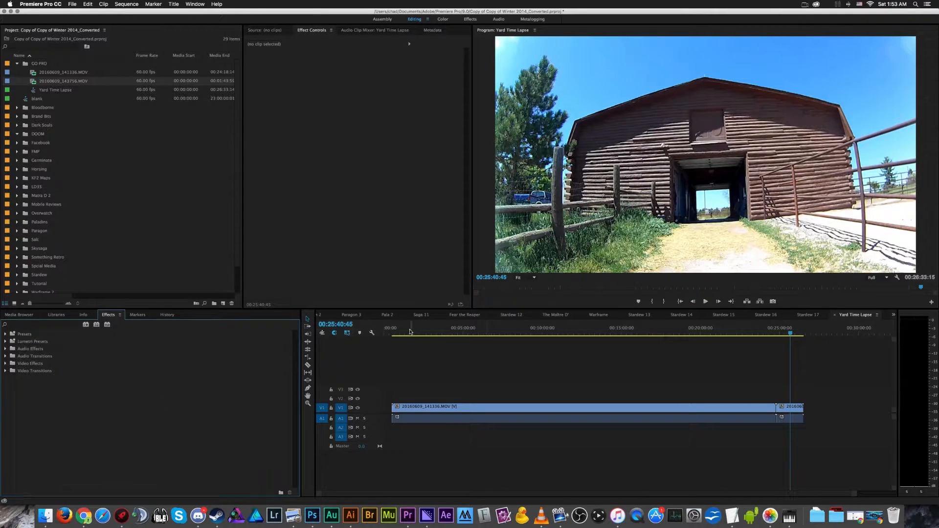
- Skim through the Yard Time Lapse sequence from the early field footage to the barn shot near the end
{"action": "left_click_drag", "start_coordinate": [410, 332], "coordinate": [445, 334]}
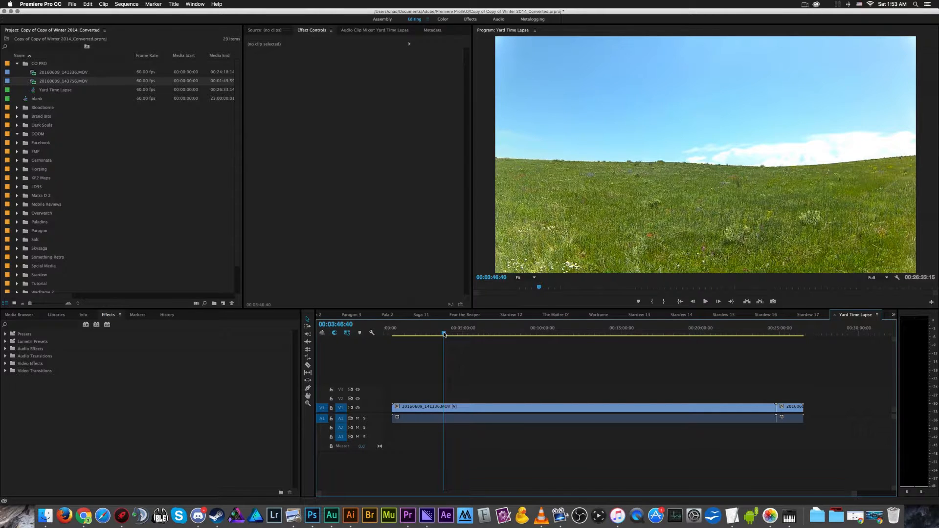
{"action": "left_click", "coordinate": [492, 332]}
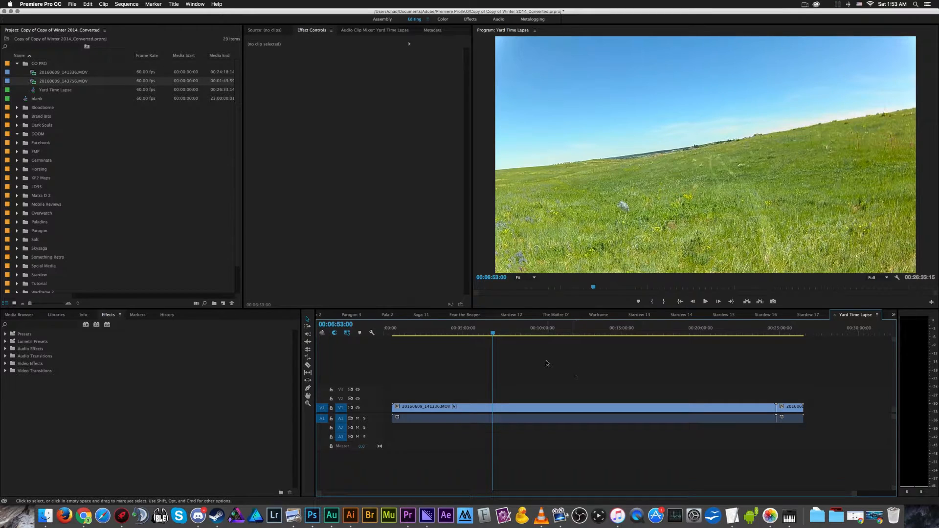
{"action": "left_click", "coordinate": [556, 333]}
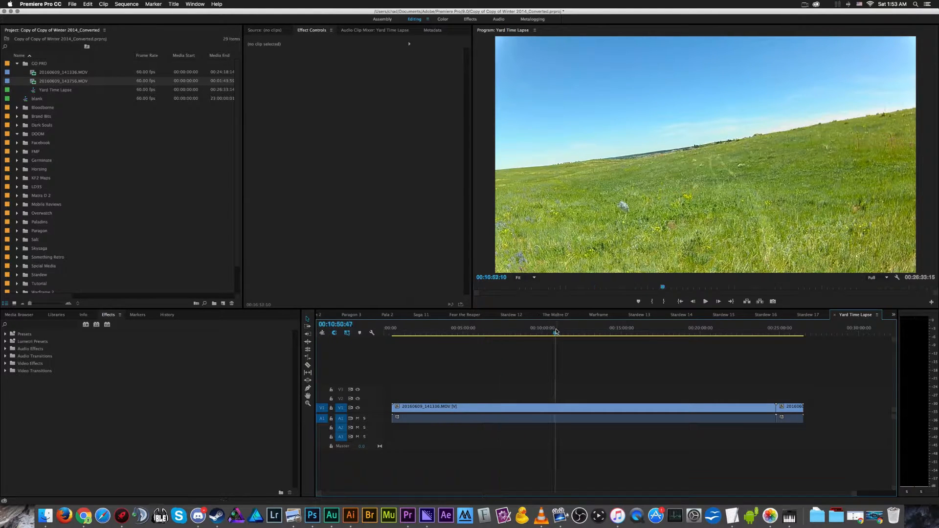
{"action": "left_click", "coordinate": [619, 333]}
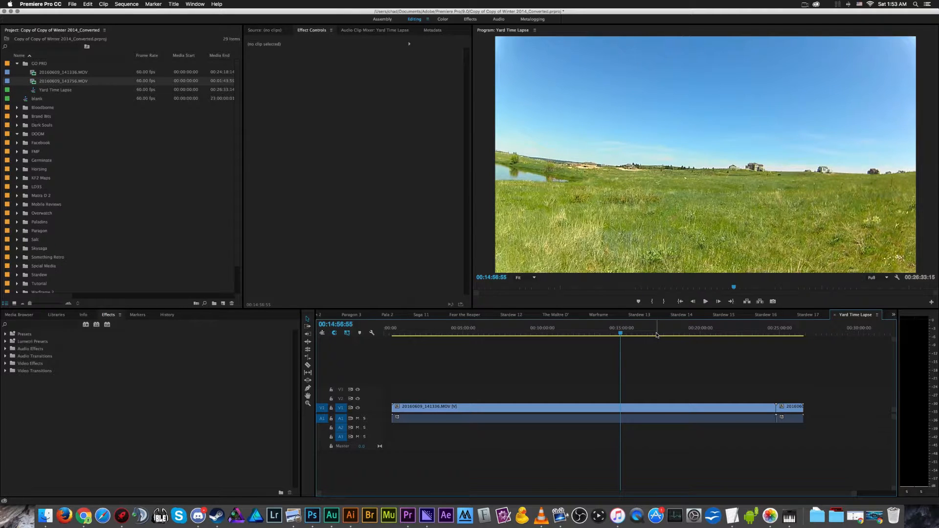
{"action": "left_click", "coordinate": [784, 333]}
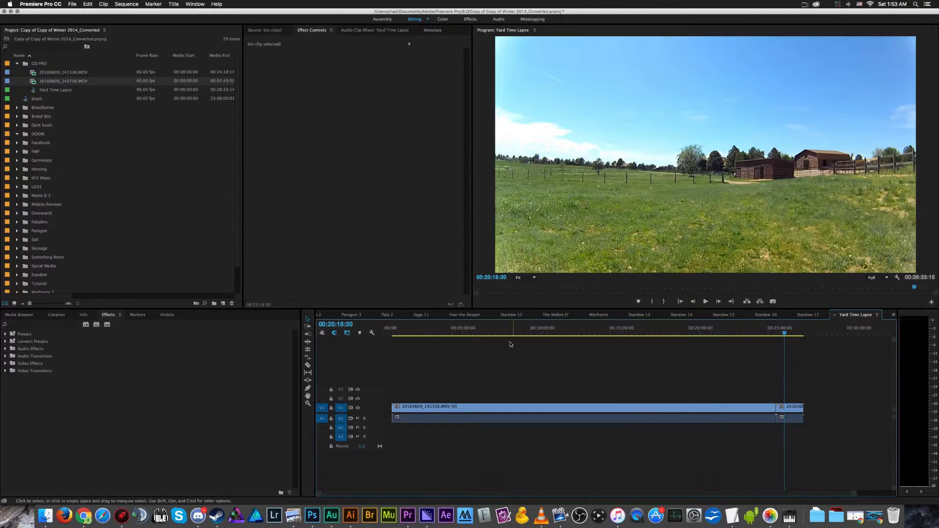
{"action": "left_click", "coordinate": [790, 333]}
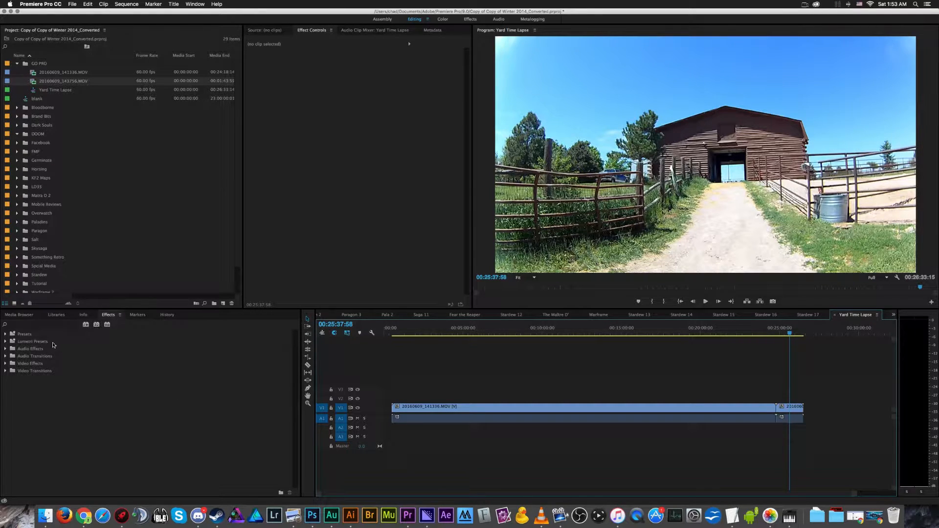
- Expand the Lens Distortion Removal presets down to the GoPro camera models
{"action": "left_click", "coordinate": [34, 334]}
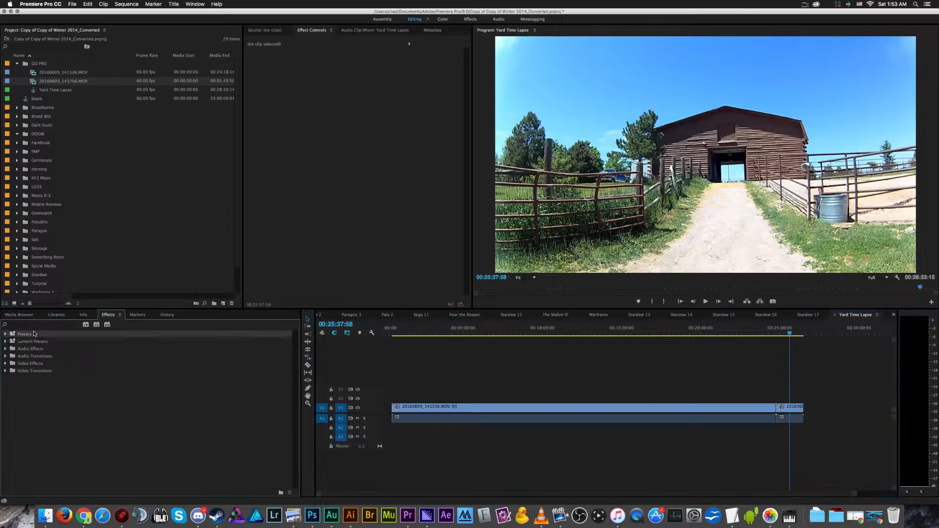
{"action": "left_click", "coordinate": [6, 334]}
{"action": "left_click", "coordinate": [51, 356]}
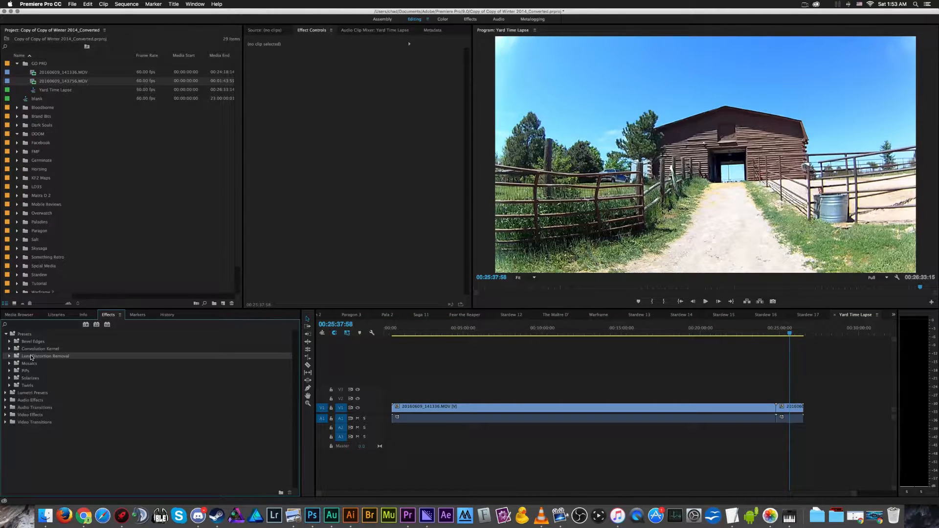
{"action": "left_click", "coordinate": [10, 356]}
{"action": "left_click", "coordinate": [33, 373]}
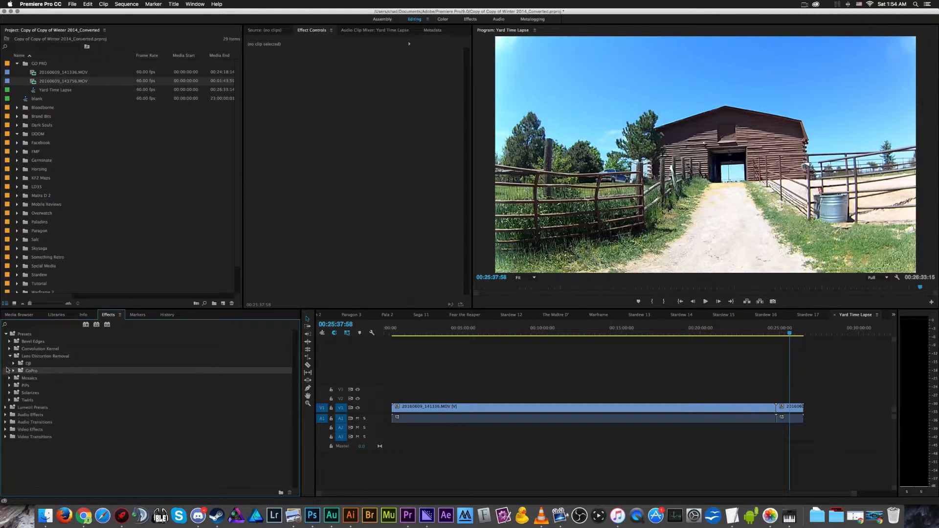
{"action": "left_click", "coordinate": [13, 371]}
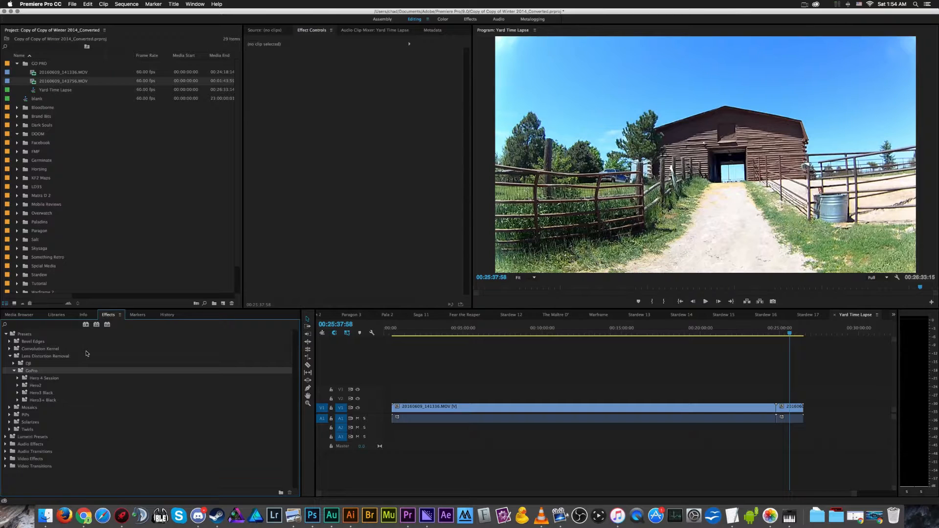
- Examine the GoPro camera models that have lens distortion presets, including the resolution options for the Hero2
{"action": "left_click", "coordinate": [39, 402]}
{"action": "left_click", "coordinate": [50, 394]}
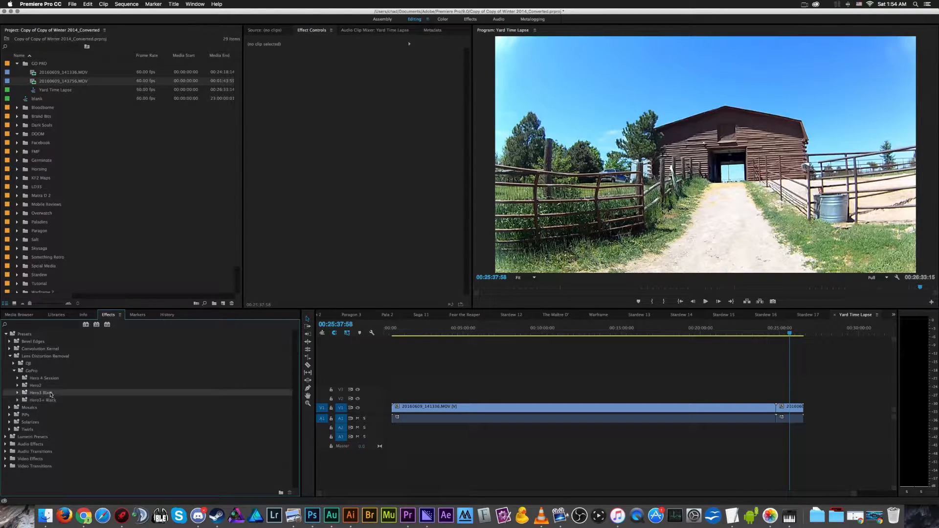
{"action": "left_click", "coordinate": [49, 386]}
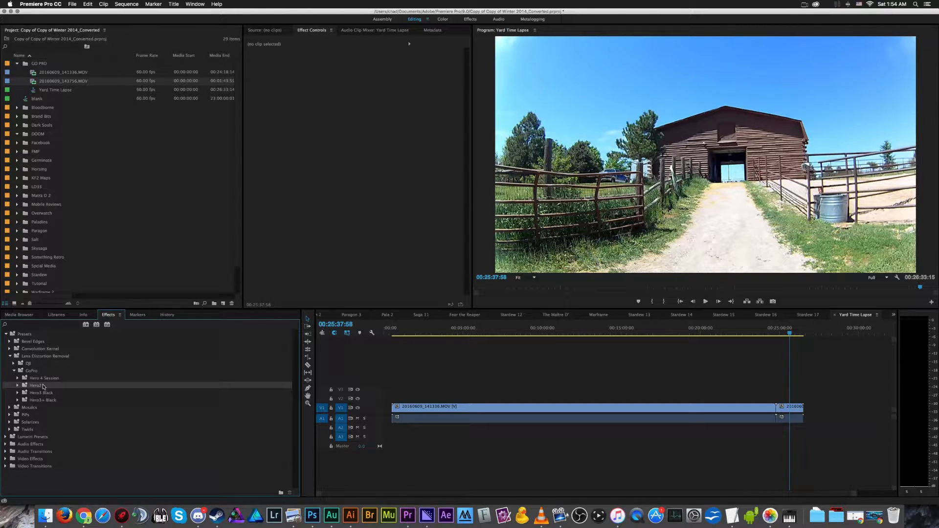
{"action": "left_click", "coordinate": [68, 379]}
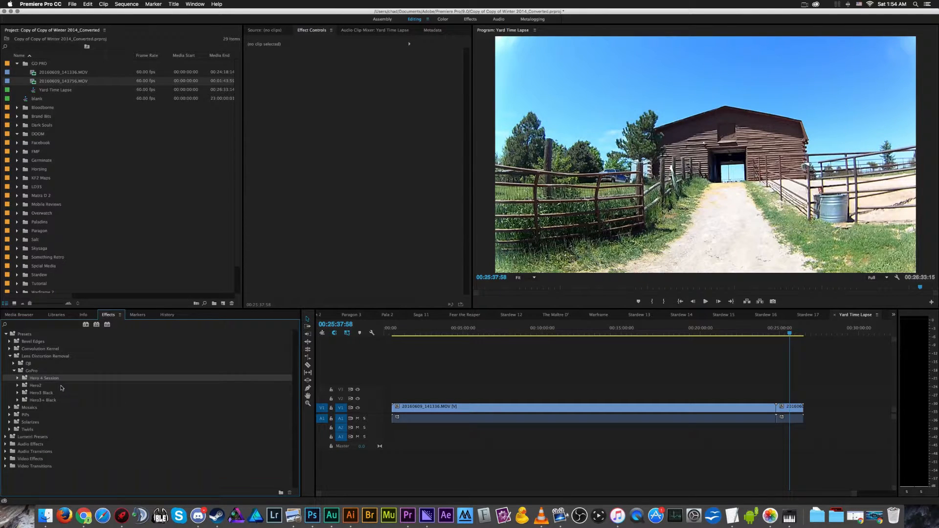
{"action": "left_click", "coordinate": [41, 387]}
{"action": "left_click", "coordinate": [46, 378]}
{"action": "left_click", "coordinate": [18, 386]}
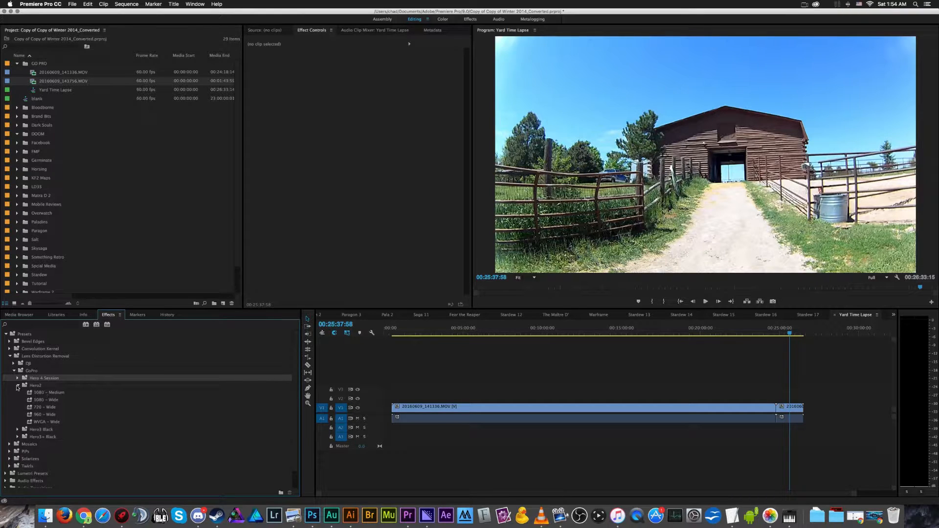
{"action": "left_click", "coordinate": [17, 386]}
- Expand the Hero3 Black presets and look over the 1080 Medium, Narrow and Wide options
{"action": "left_click", "coordinate": [39, 393]}
{"action": "left_click", "coordinate": [18, 394]}
{"action": "scroll", "coordinate": [81, 391], "scroll_direction": "down", "scroll_amount": 1}
{"action": "scroll", "coordinate": [81, 392], "scroll_direction": "down", "scroll_amount": 1}
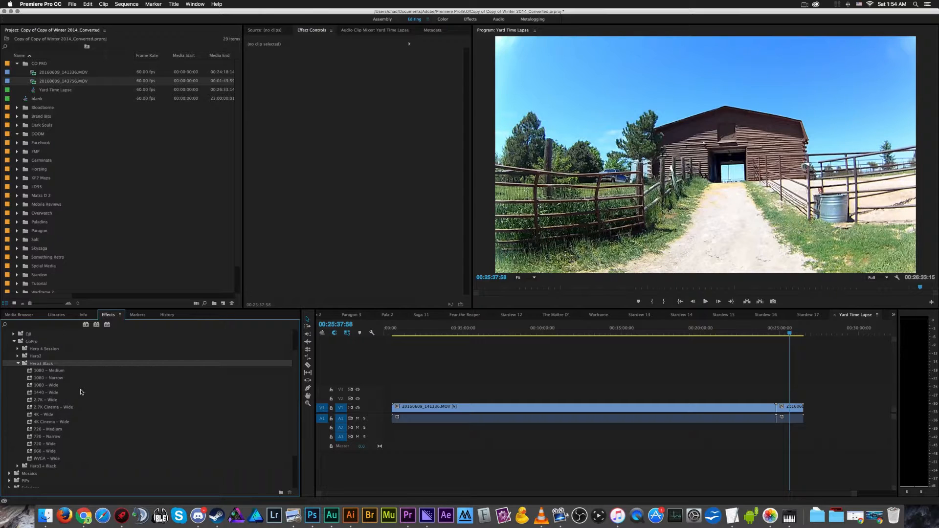
{"action": "left_click", "coordinate": [34, 371]}
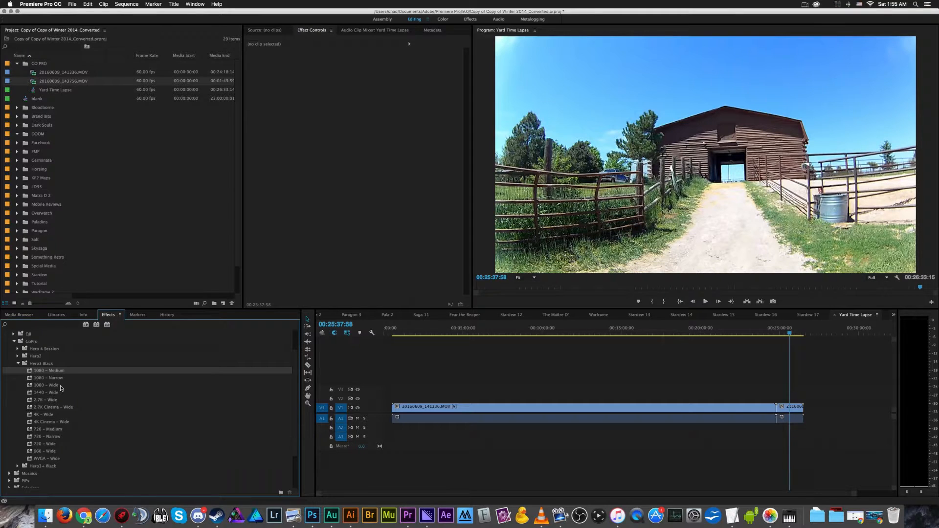
{"action": "left_click", "coordinate": [71, 386]}
{"action": "left_click", "coordinate": [79, 378]}
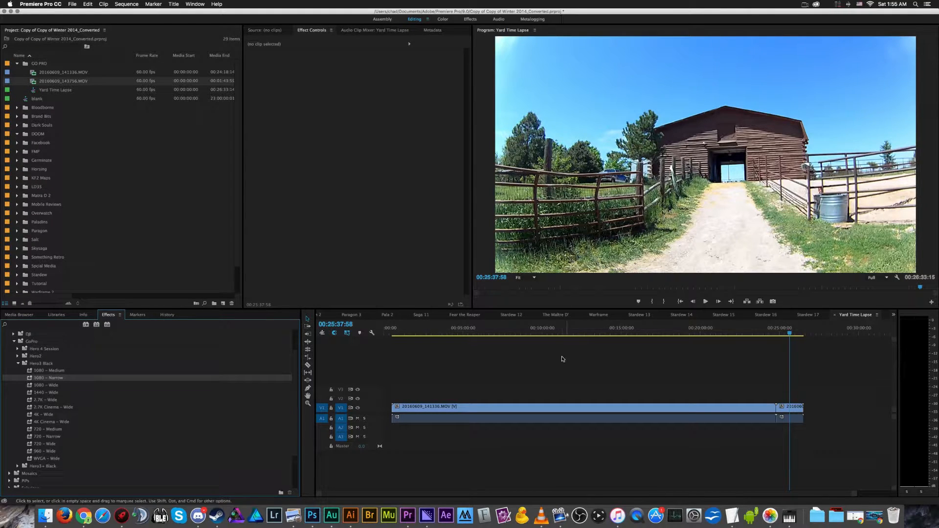
- Park the playhead on the garage door shot at 00:01:12:19 and cut a short segment around it in the first clip
{"action": "left_click", "coordinate": [401, 335]}
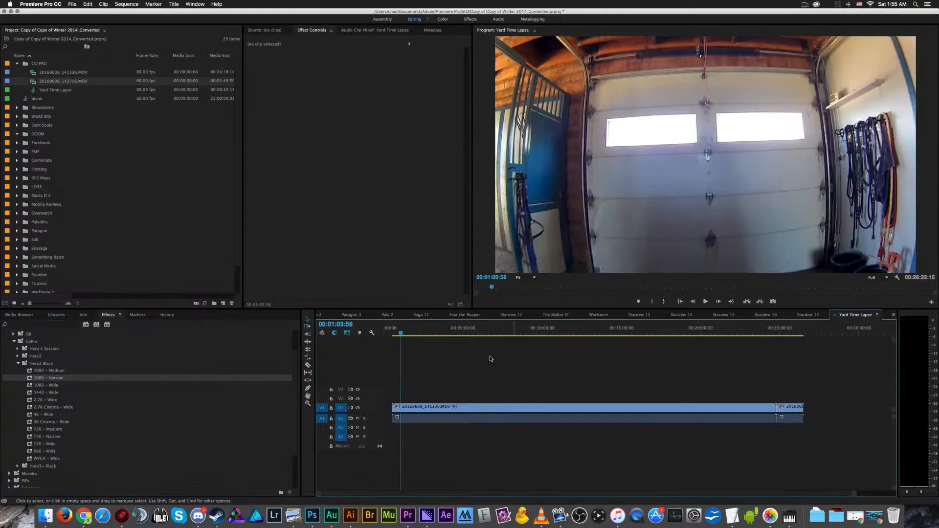
{"action": "left_click_drag", "start_coordinate": [402, 336], "coordinate": [404, 336]}
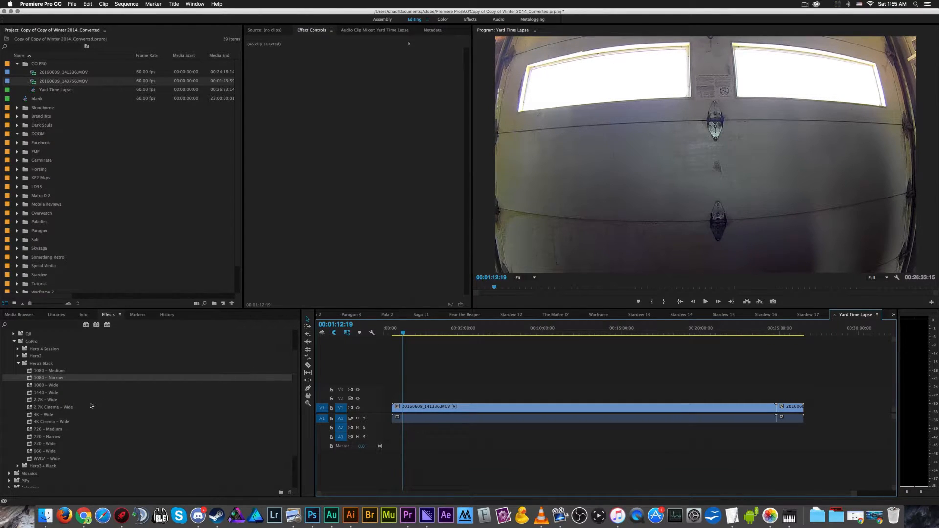
{"action": "key", "text": "c"}
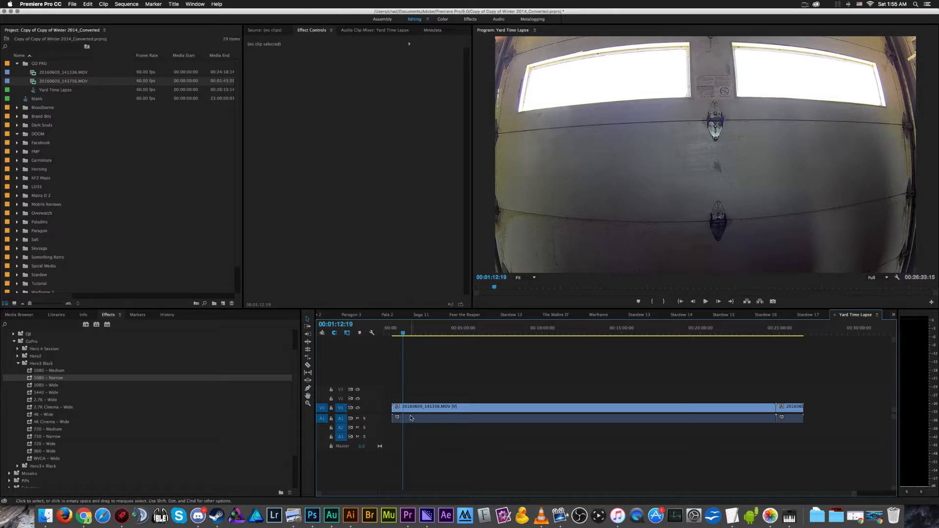
{"action": "left_click", "coordinate": [406, 409]}
{"action": "key", "text": "v"}
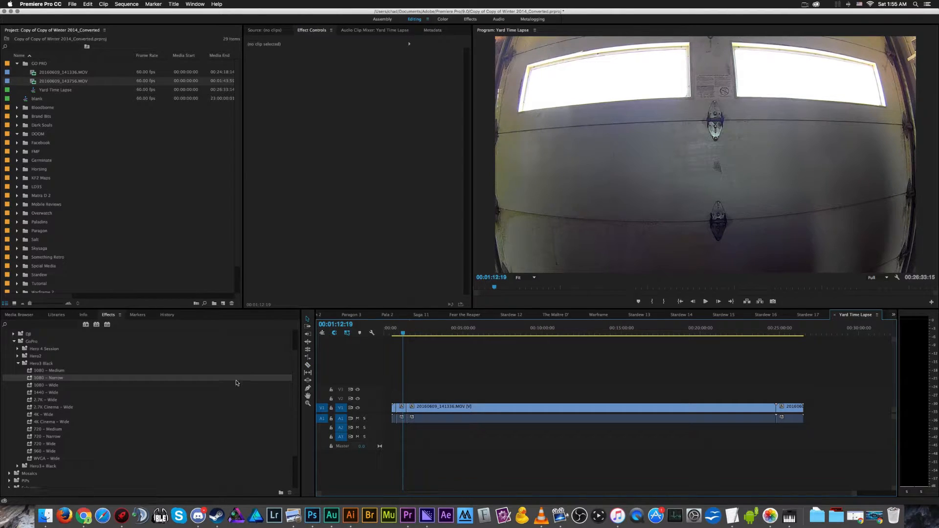
- Apply the Hero3 Black 1080 – Medium lens distortion preset to the short garage door segment
{"action": "left_click_drag", "start_coordinate": [52, 379], "coordinate": [402, 408]}
{"action": "left_click", "coordinate": [61, 374]}
{"action": "left_click_drag", "start_coordinate": [61, 374], "coordinate": [401, 410]}
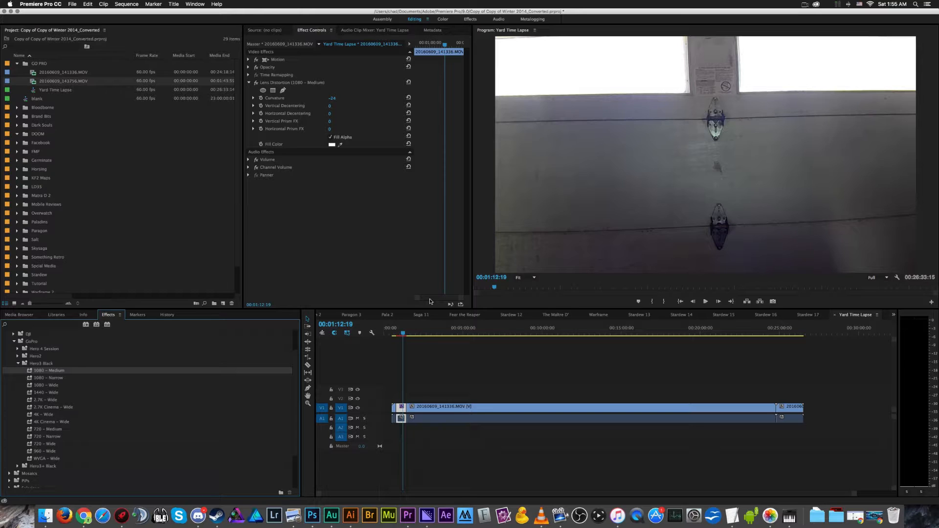
- Toggle the segment's Lens Distortion effect off and on to compare the garage door before and after correction
{"action": "left_click", "coordinate": [257, 84]}
{"action": "left_click", "coordinate": [256, 83]}
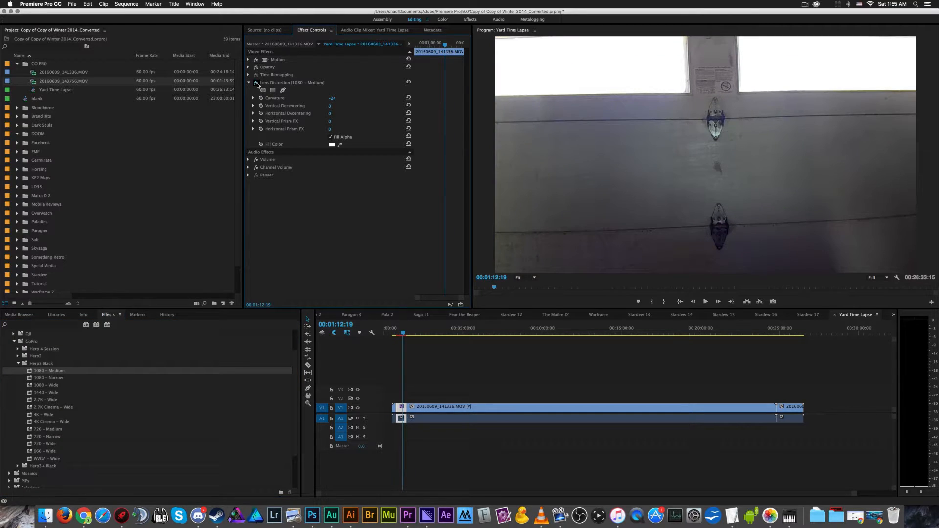
{"action": "left_click", "coordinate": [256, 83]}
{"action": "left_click", "coordinate": [257, 83]}
{"action": "left_click", "coordinate": [257, 83]}
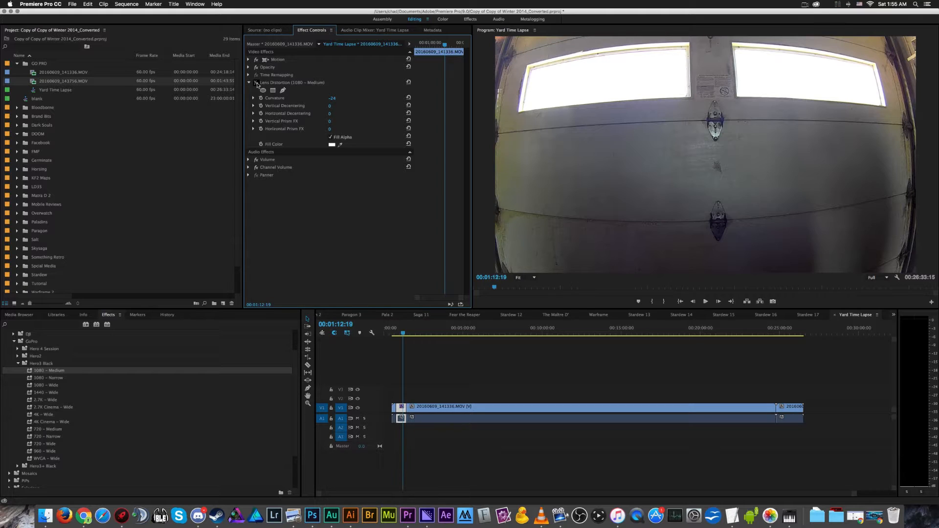
{"action": "left_click", "coordinate": [256, 83]}
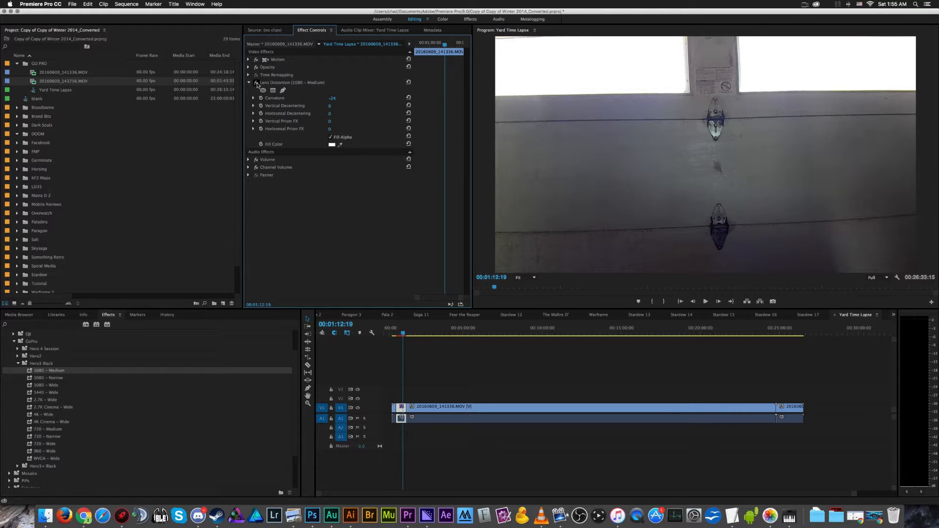
- Revert the project history to the last Overwrite state, undoing the razor cuts and the test lens effect
{"action": "double_click", "coordinate": [499, 123]}
{"action": "left_click", "coordinate": [486, 139]}
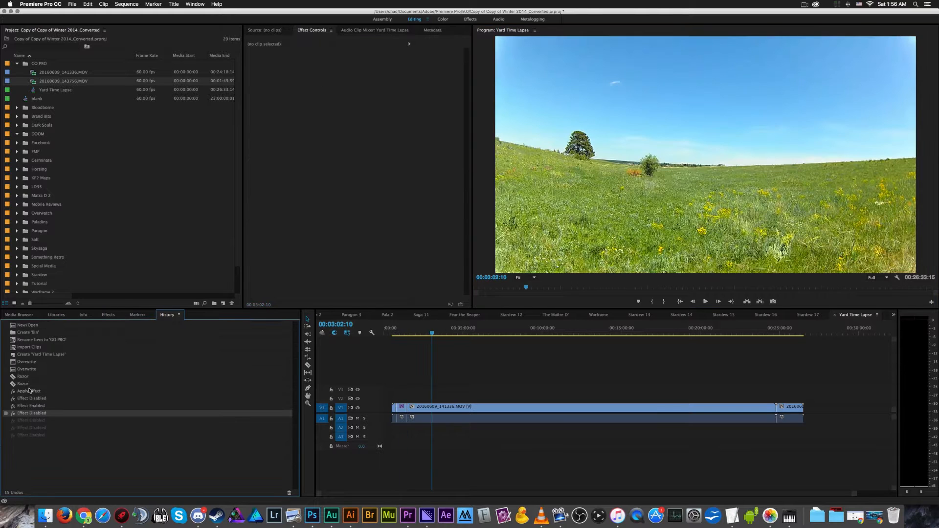
{"action": "left_click", "coordinate": [28, 369]}
- Apply the Hero3 Black 1080 – Medium lens distortion preset to the entire 20160609_141336.MOV clip
{"action": "left_click", "coordinate": [56, 315]}
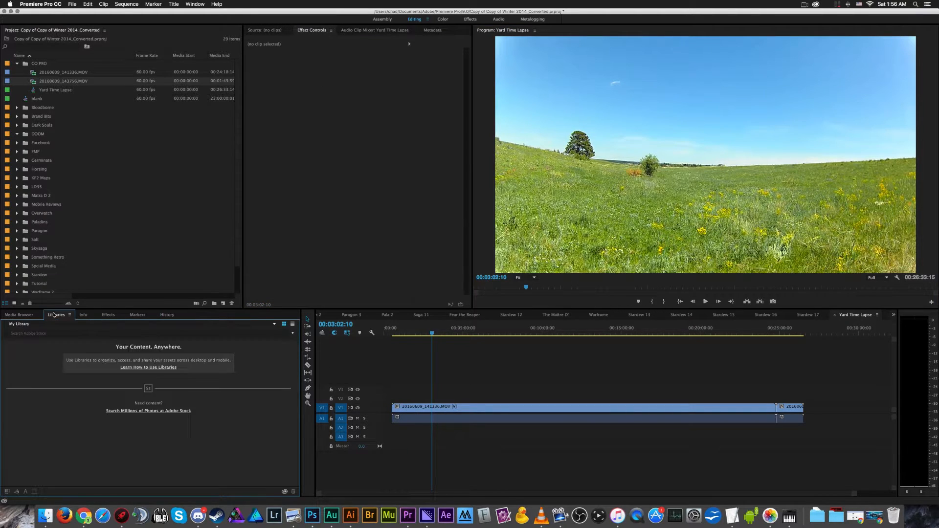
{"action": "left_click", "coordinate": [108, 314]}
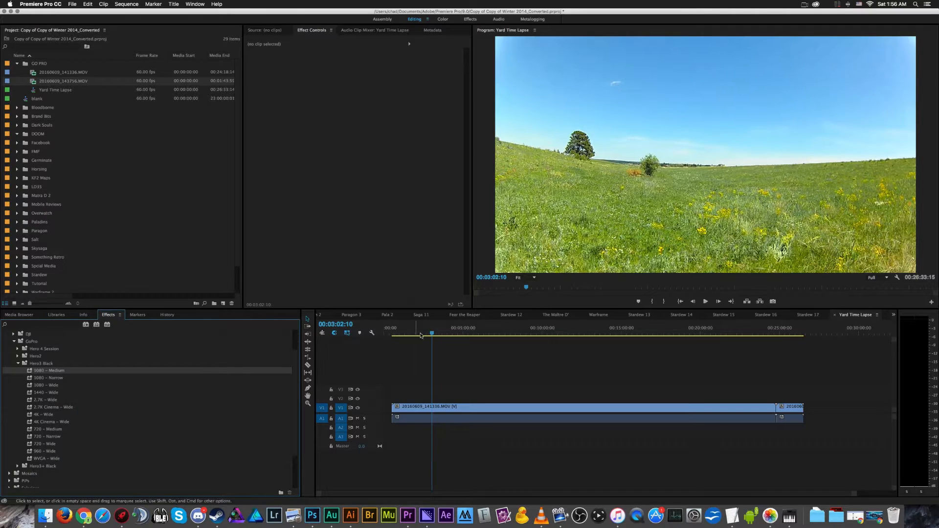
{"action": "left_click_drag", "start_coordinate": [49, 372], "coordinate": [493, 410]}
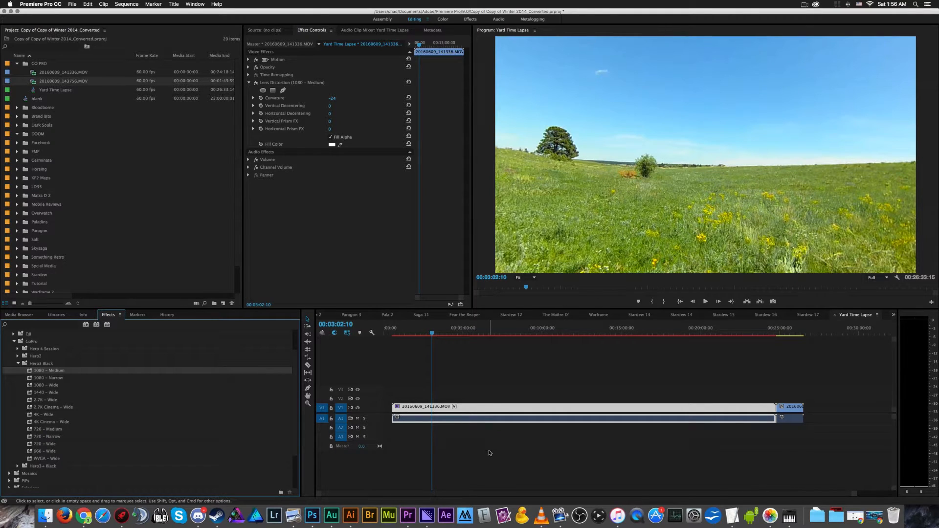
- Check the corrected footage in the field and at the garage door, and bring up the first clip's Lens Distortion settings
{"action": "left_click", "coordinate": [489, 379]}
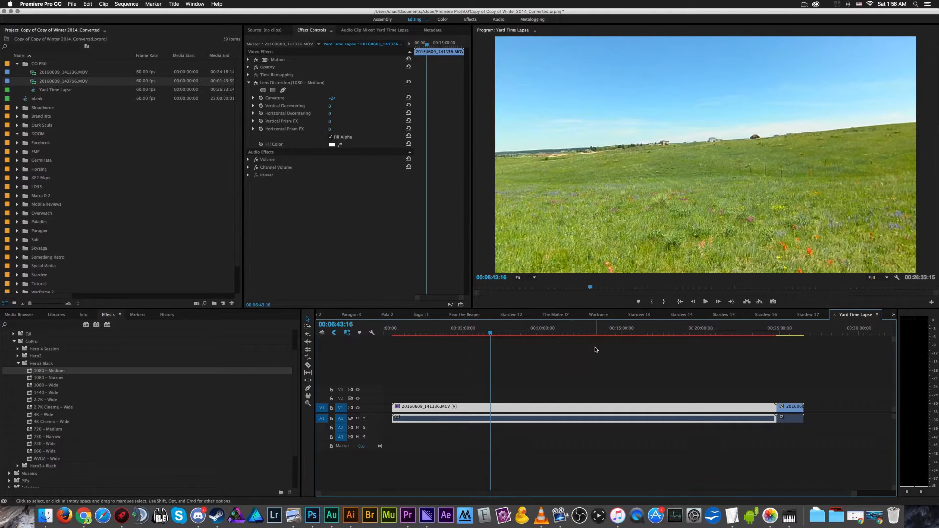
{"action": "left_click", "coordinate": [403, 344]}
{"action": "left_click", "coordinate": [403, 335]}
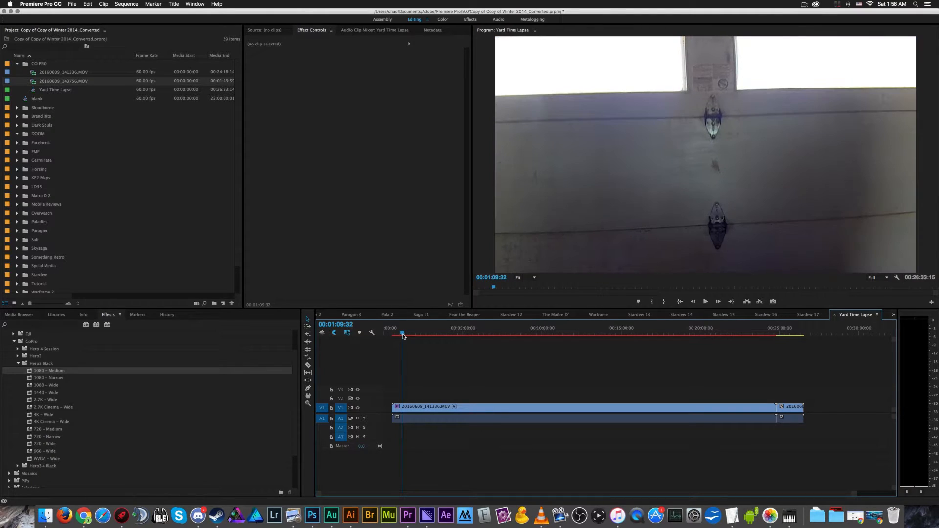
{"action": "left_click", "coordinate": [407, 408]}
{"action": "left_click", "coordinate": [270, 84]}
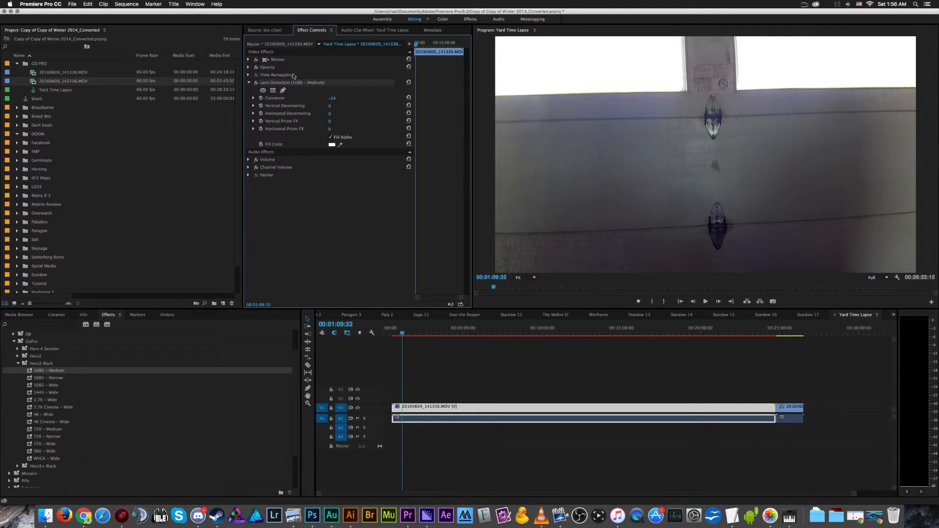
{"action": "left_click", "coordinate": [278, 97]}
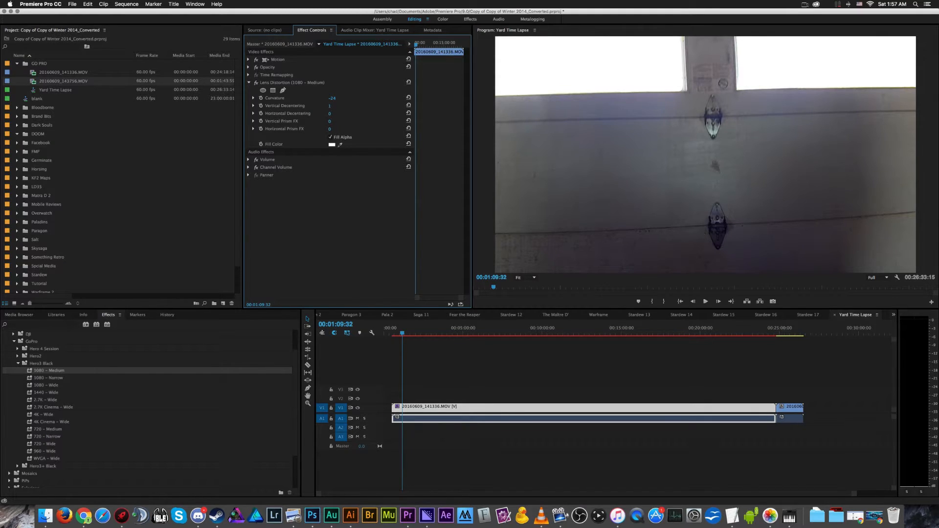
- Try a Vertical Decentering of -100 on the clip's Lens Distortion effect and set it back to 0
{"action": "left_click", "coordinate": [329, 105]}
{"action": "type", "text": "-100"}
{"action": "key", "text": "Return"}
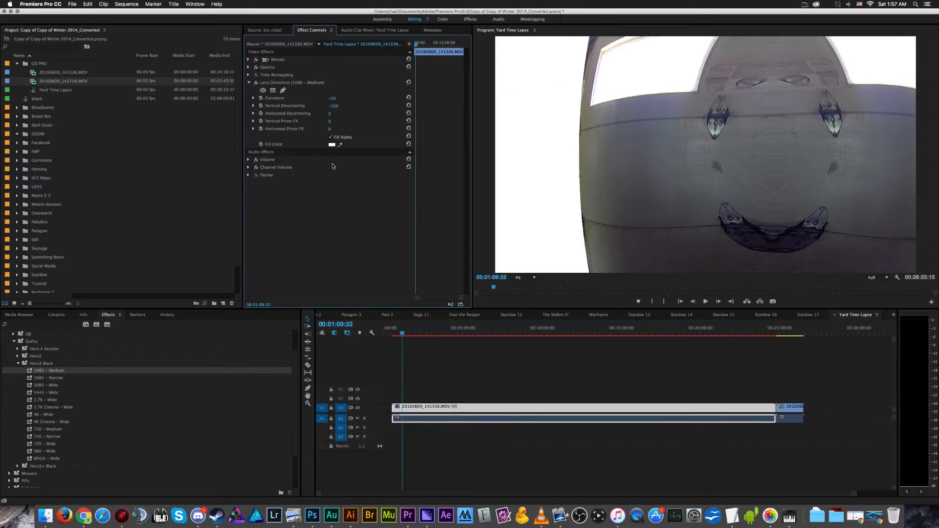
{"action": "left_click", "coordinate": [336, 106]}
{"action": "type", "text": "-"}
{"action": "left_click", "coordinate": [345, 204]}
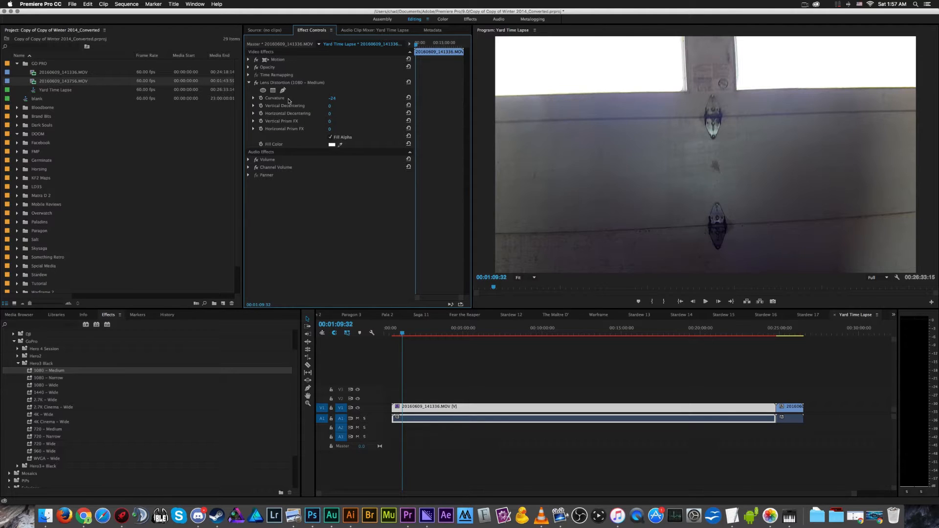
- Try the Hero3 Black 1440 – Wide preset at Curvature -34 on the first clip with the existing lens effect disabled, and delete it
{"action": "left_click", "coordinate": [330, 99]}
{"action": "left_click", "coordinate": [256, 82]}
{"action": "left_click", "coordinate": [49, 393]}
{"action": "left_click_drag", "start_coordinate": [48, 398], "coordinate": [438, 414]}
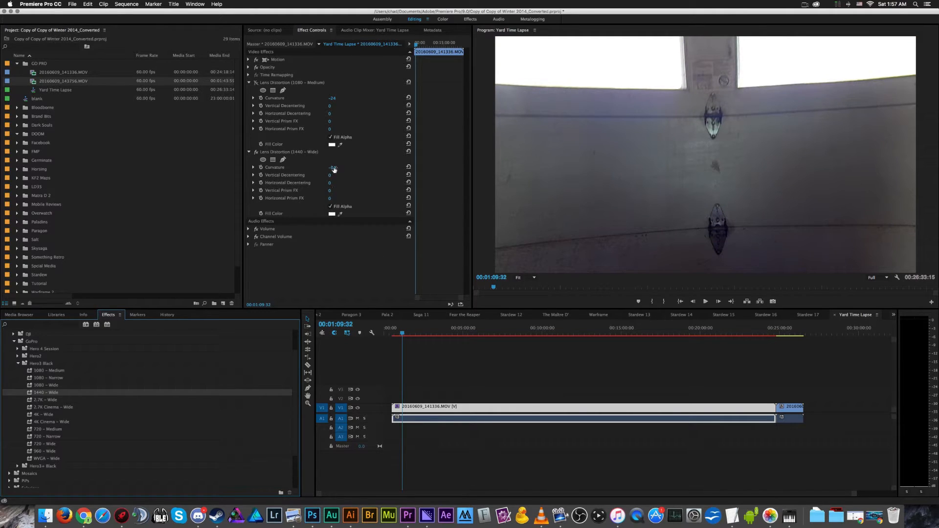
{"action": "left_click_drag", "start_coordinate": [334, 169], "coordinate": [337, 170]}
{"action": "left_click", "coordinate": [275, 153]}
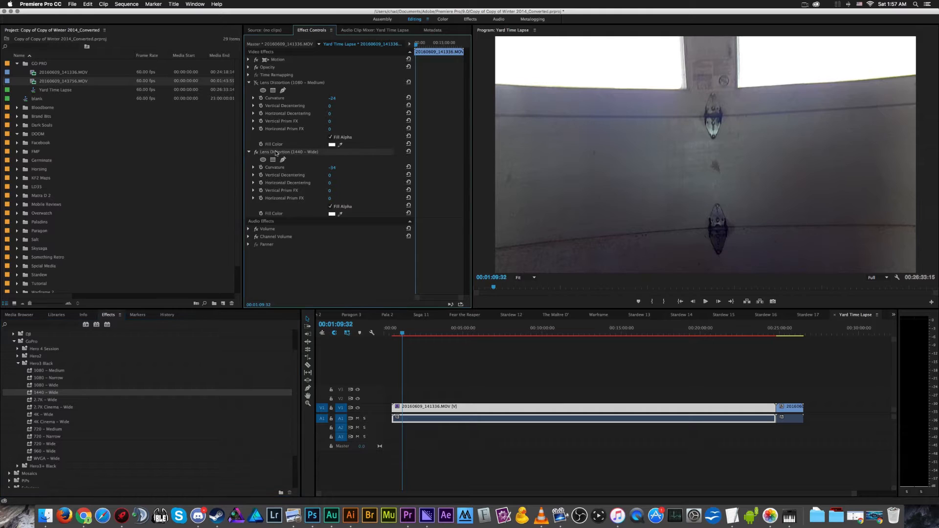
{"action": "key", "text": "Delete"}
- Try a Curvature of -22 on the first clip's Lens Distortion effect and switch the effect back on
{"action": "left_click", "coordinate": [337, 98]}
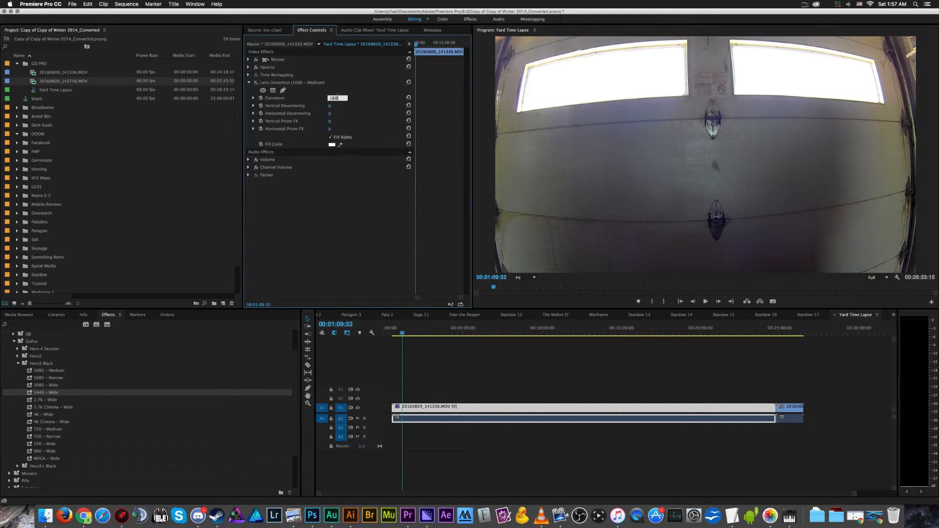
{"action": "key", "text": "BackSpace"}
{"action": "type", "text": "2"}
{"action": "key", "text": "Return"}
{"action": "left_click", "coordinate": [255, 82]}
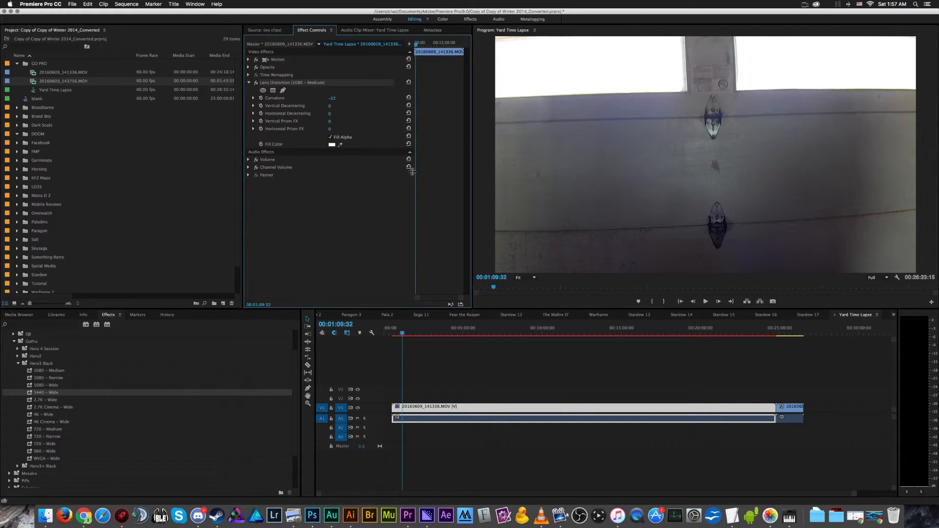
- Set the first clip's Lens Distortion Curvature to -23
{"action": "left_click", "coordinate": [335, 98]}
{"action": "type", "text": "-23"}
{"action": "left_click", "coordinate": [328, 232]}
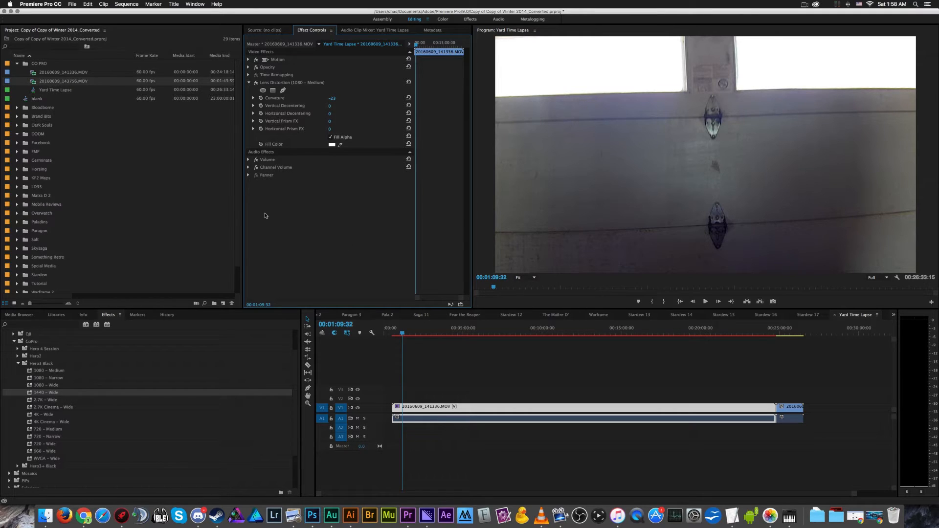
- Look through the second clip's uncorrected footage and play it in reverse to the barn entrance
{"action": "left_click", "coordinate": [784, 329]}
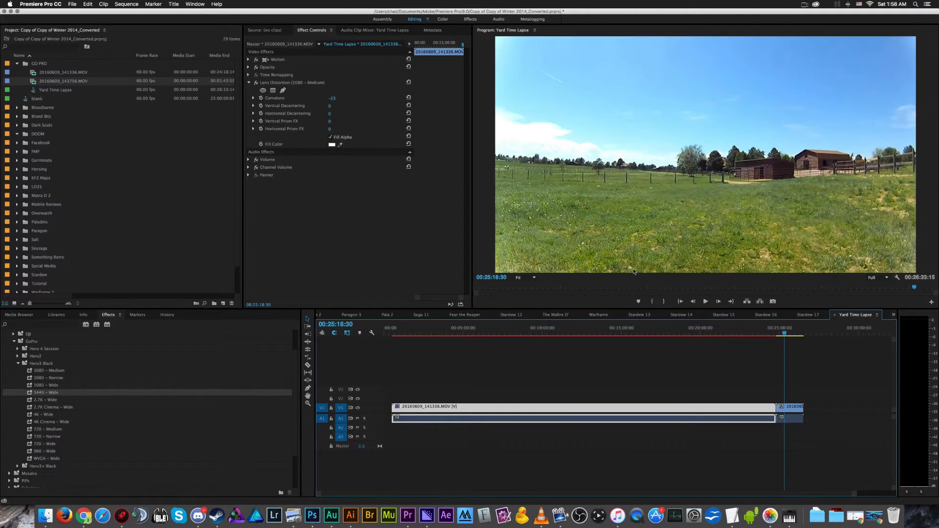
{"action": "left_click_drag", "start_coordinate": [787, 334], "coordinate": [792, 335]}
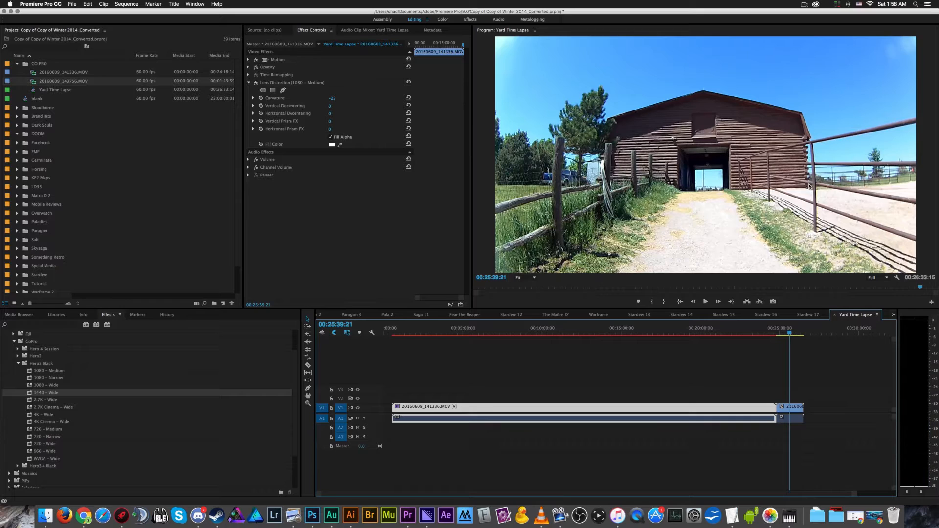
{"action": "left_click_drag", "start_coordinate": [789, 335], "coordinate": [792, 335]}
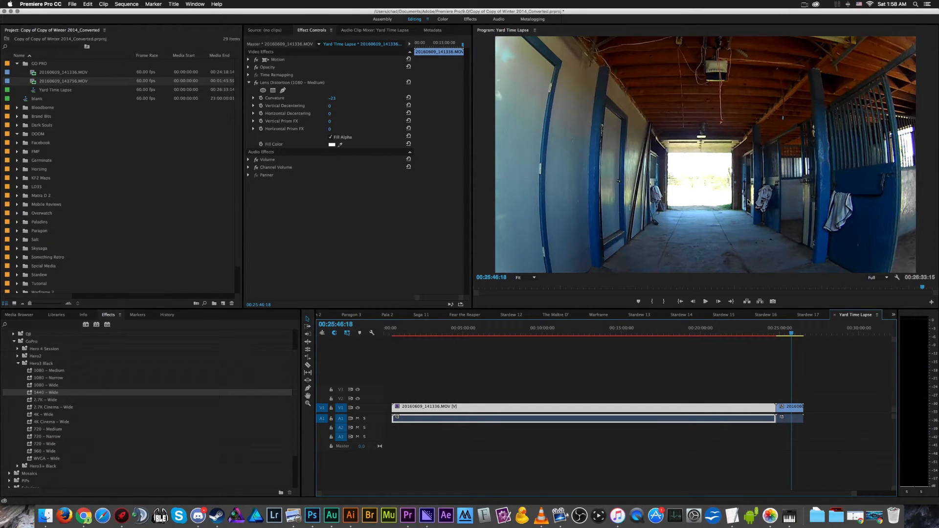
{"action": "key", "text": "j"}
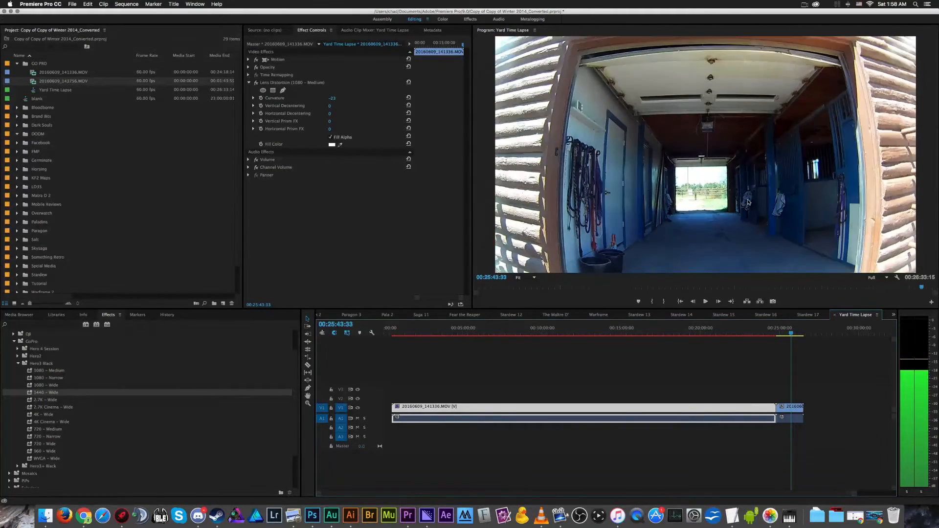
{"action": "key", "text": "k"}
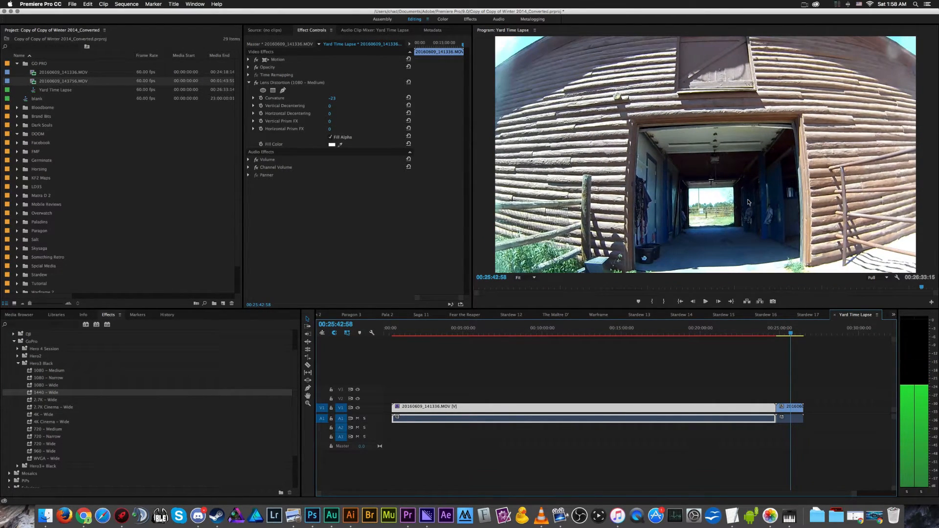
- Copy the first clip's Lens Distortion effect onto the 20160609_143756.MOV clip and check other moments of that clip
{"action": "left_click", "coordinate": [313, 79]}
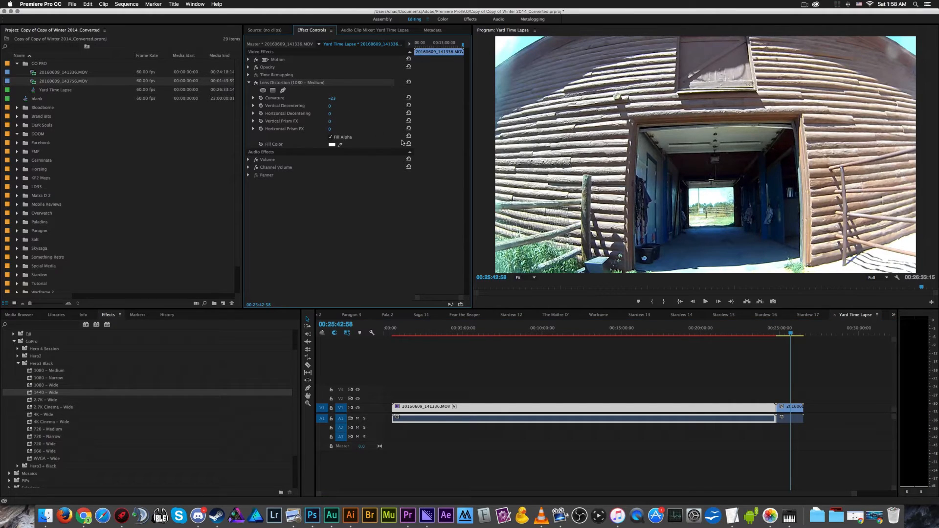
{"action": "left_click", "coordinate": [799, 419]}
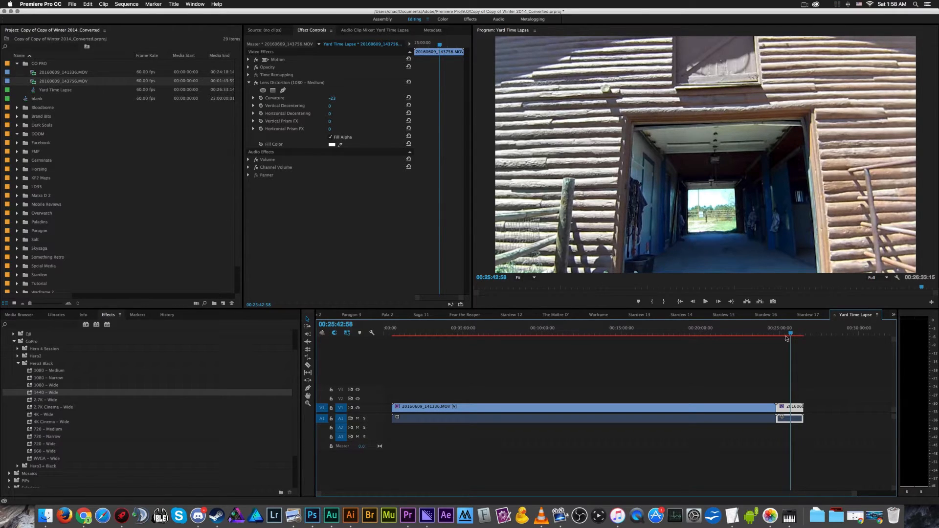
{"action": "left_click_drag", "start_coordinate": [792, 331], "coordinate": [795, 334]}
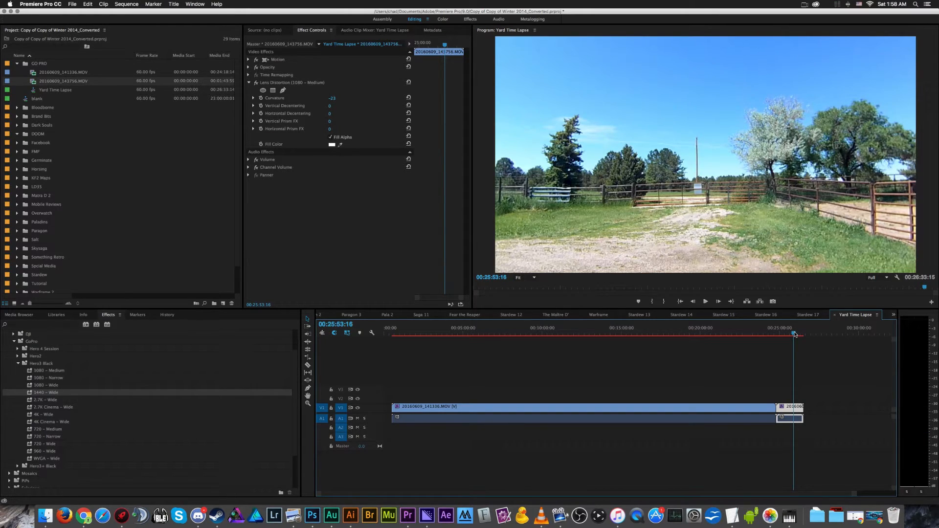
{"action": "left_click", "coordinate": [782, 332]}
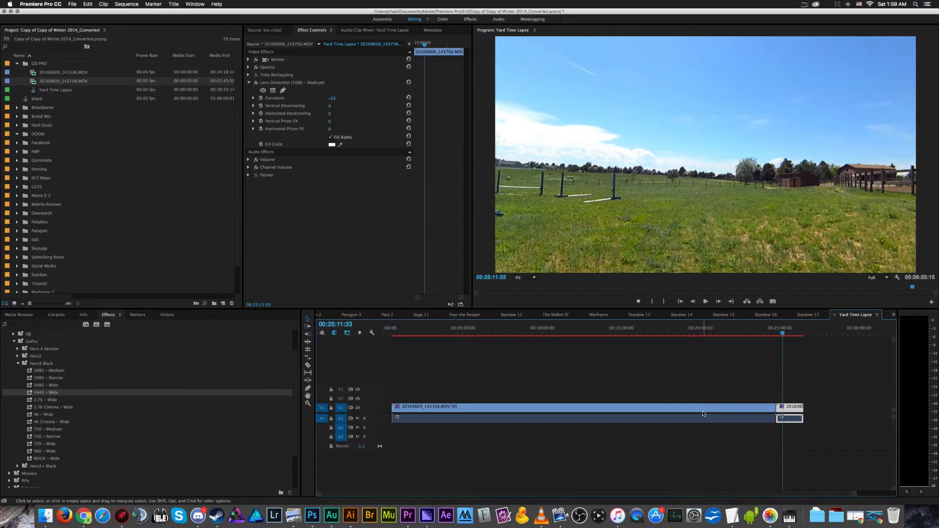
- Check the corrected footage at two points in the middle of the first clip and clear the clip selection
{"action": "left_click", "coordinate": [580, 333]}
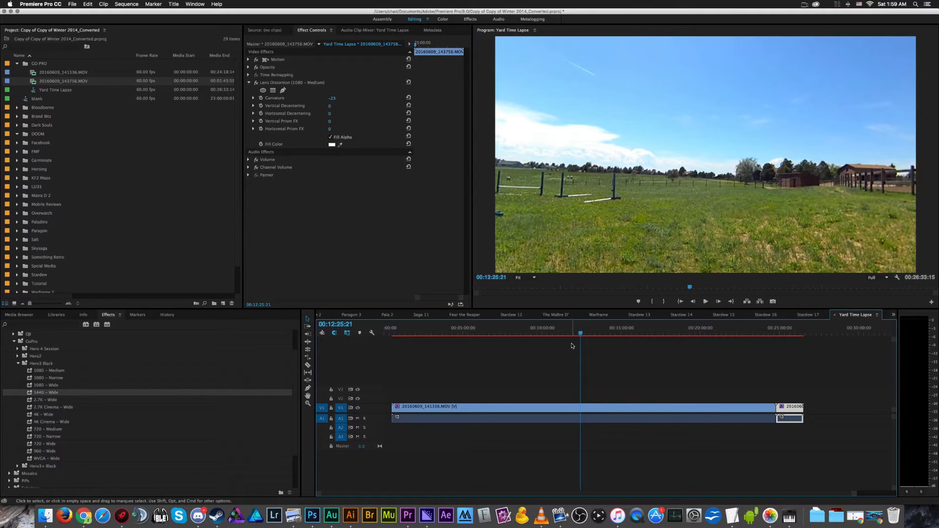
{"action": "left_click", "coordinate": [532, 333]}
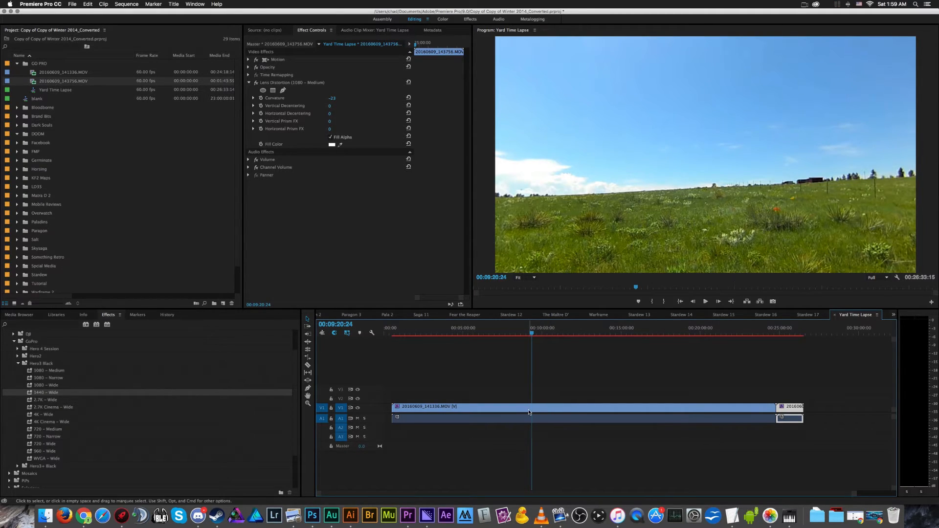
{"action": "left_click", "coordinate": [612, 449]}
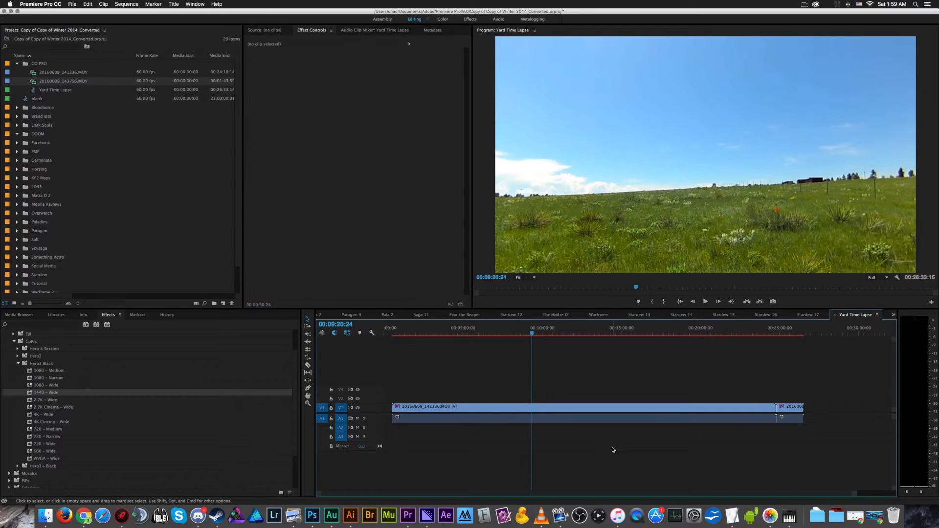
- Search the effects for "warp" and select the Warp Stabilizer effect
{"action": "left_click", "coordinate": [18, 363]}
{"action": "left_click", "coordinate": [47, 325]}
{"action": "type", "text": "warf"}
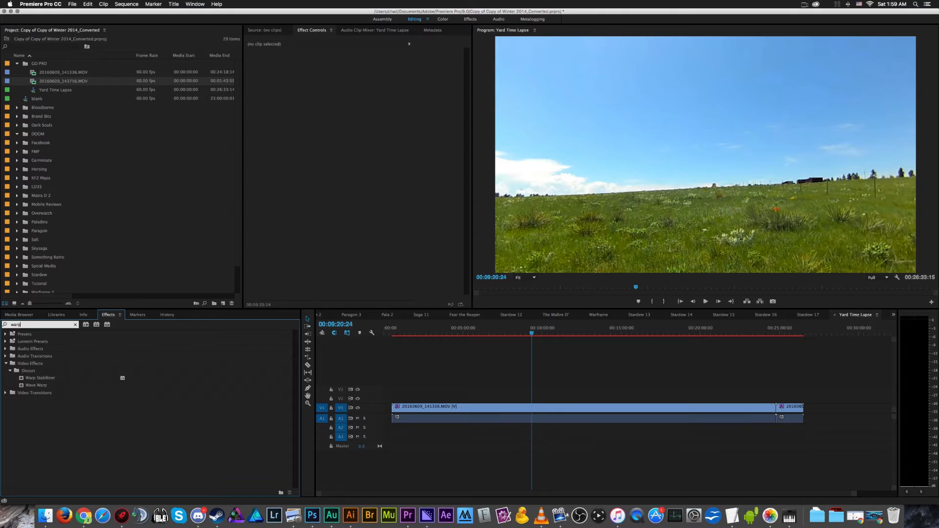
{"action": "left_click", "coordinate": [34, 385]}
{"action": "left_click", "coordinate": [70, 427]}
{"action": "left_click", "coordinate": [54, 379]}
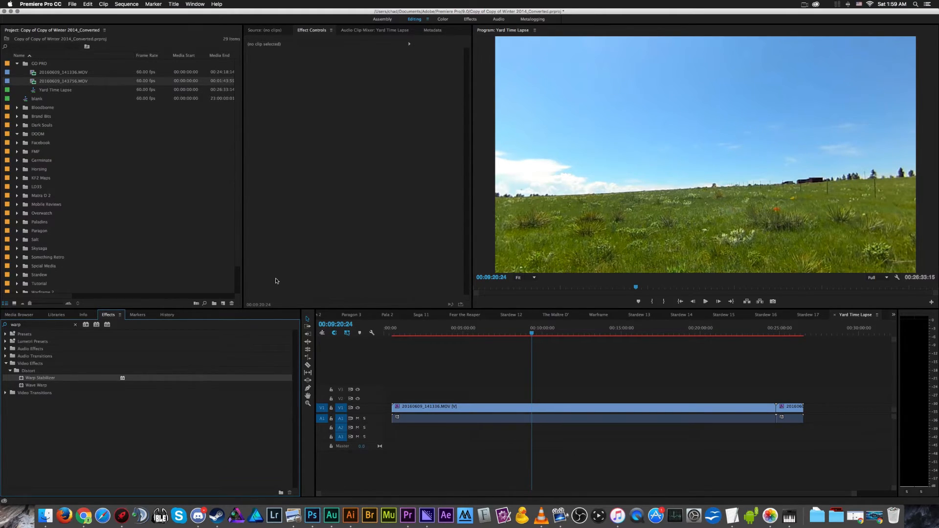
- Turn off the Lens Distortion effect on the 20160609_141336.MOV clip and mute audio track A1
{"action": "left_click", "coordinate": [512, 409]}
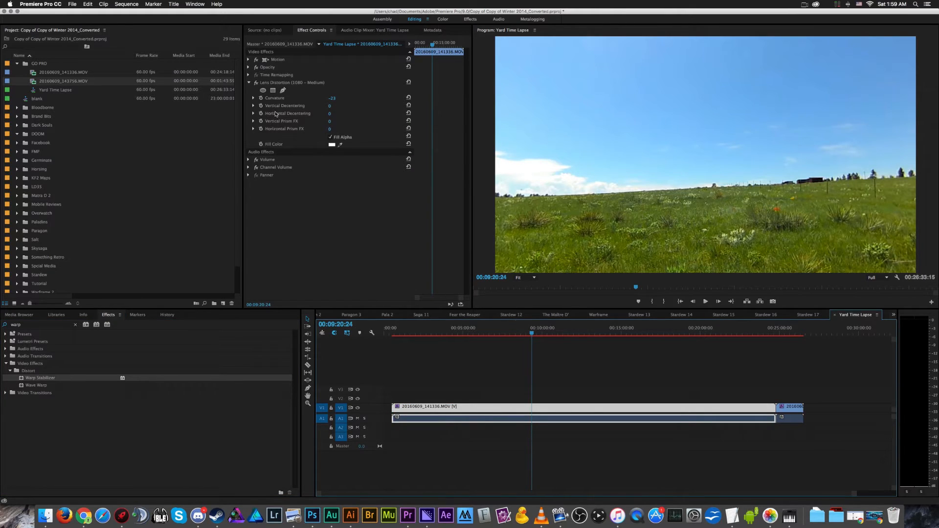
{"action": "left_click", "coordinate": [256, 83]}
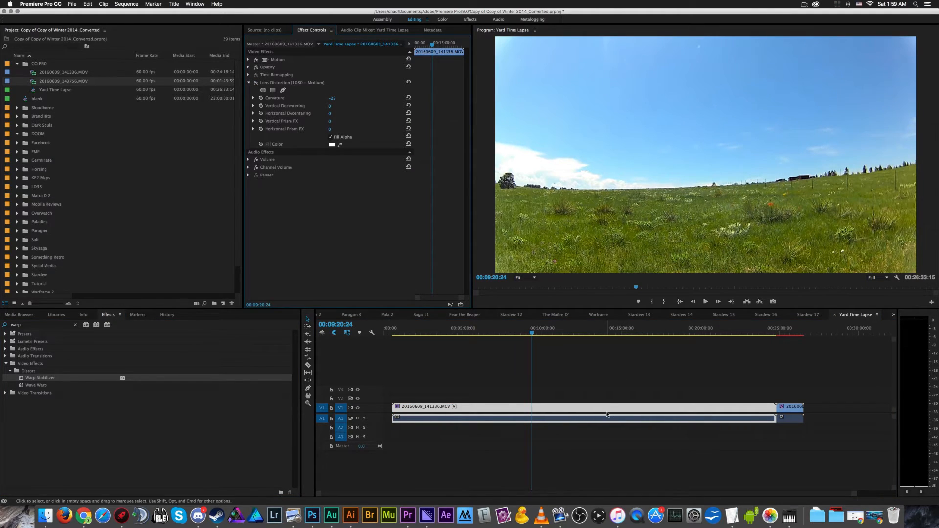
{"action": "left_click", "coordinate": [357, 418]}
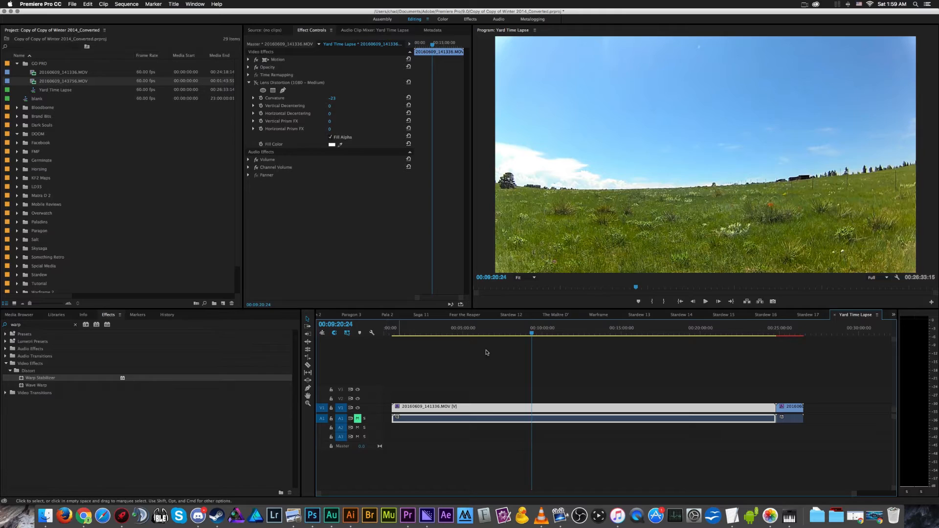
- Play a stretch of the first clip's uncorrected field footage, stop playback and deselect the clip
{"action": "left_click", "coordinate": [702, 303]}
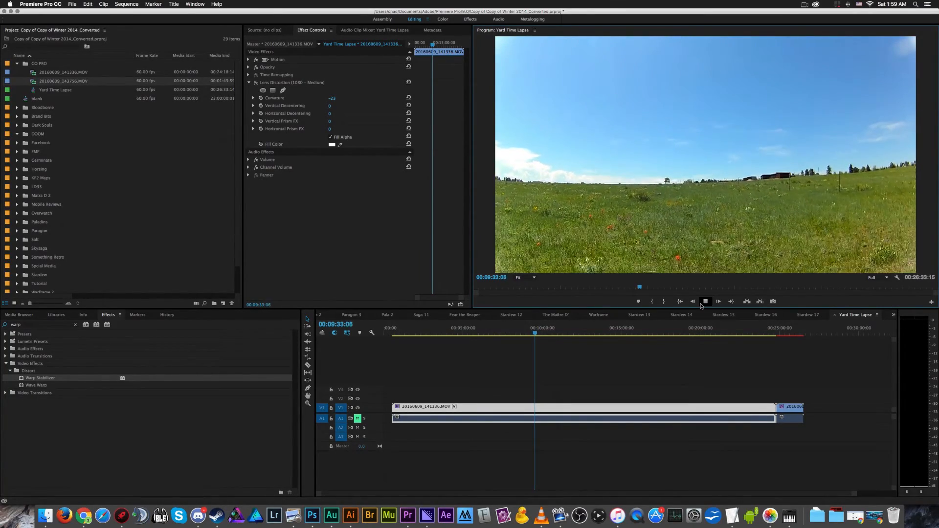
{"action": "left_click", "coordinate": [697, 305]}
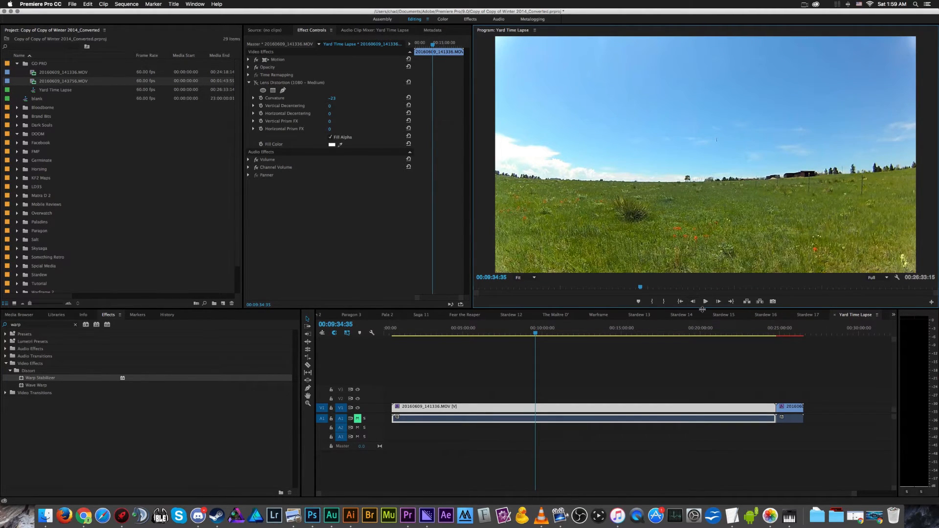
{"action": "left_click", "coordinate": [701, 358]}
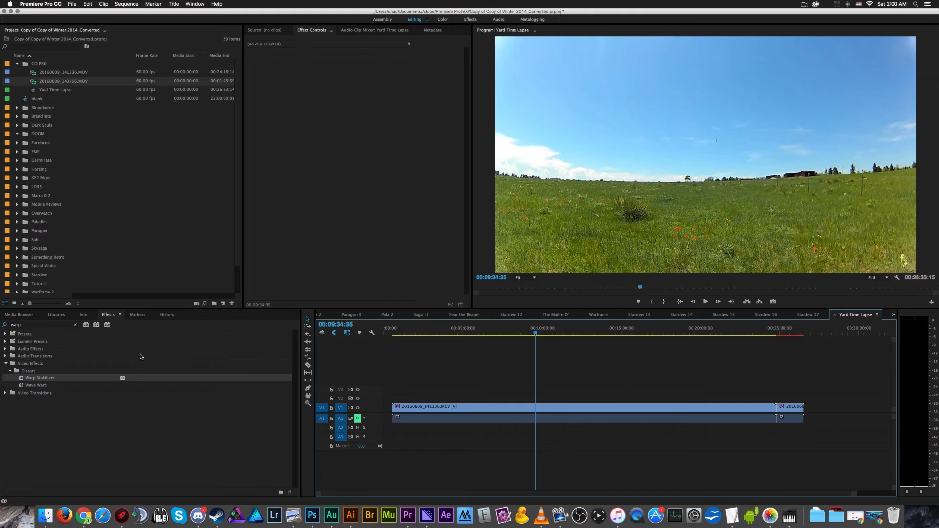
- Clear the effects search and expand the Lens Distortion Removal presets
{"action": "left_click", "coordinate": [16, 338]}
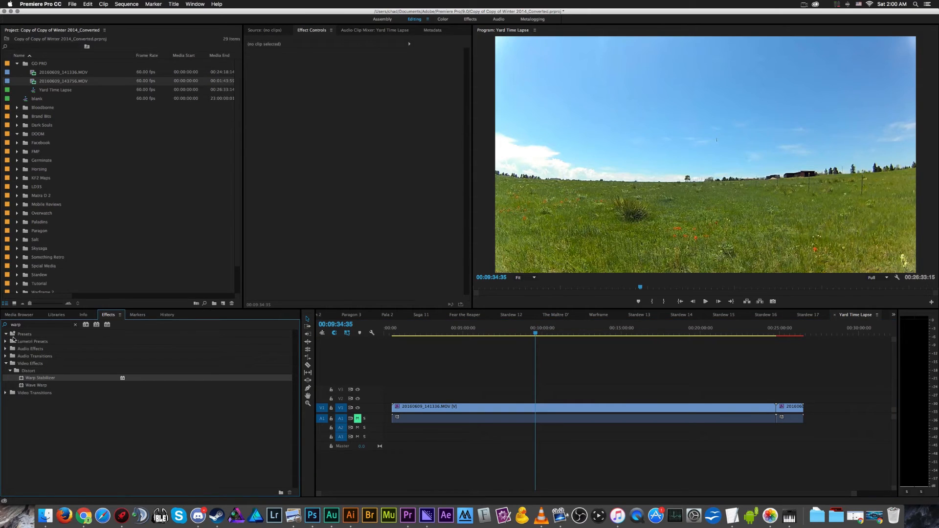
{"action": "left_click", "coordinate": [76, 324]}
{"action": "left_click", "coordinate": [23, 335]}
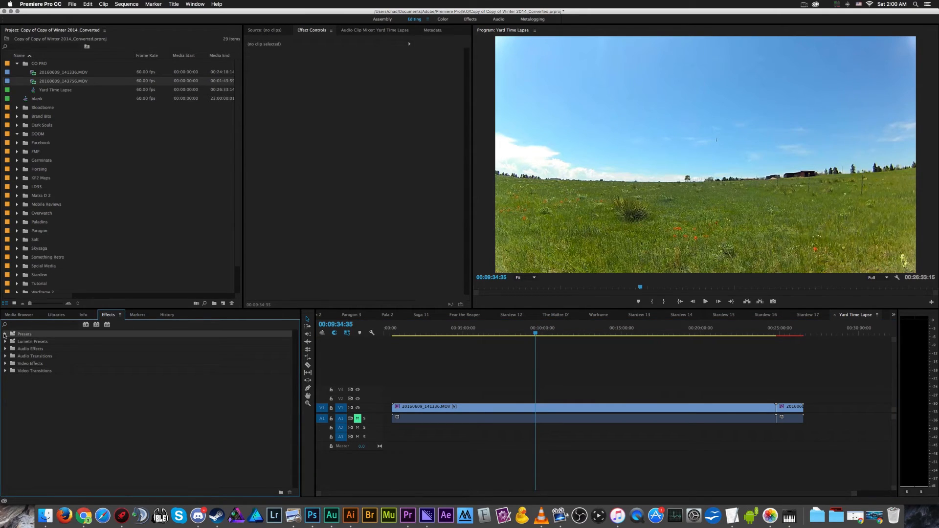
{"action": "left_click", "coordinate": [6, 334]}
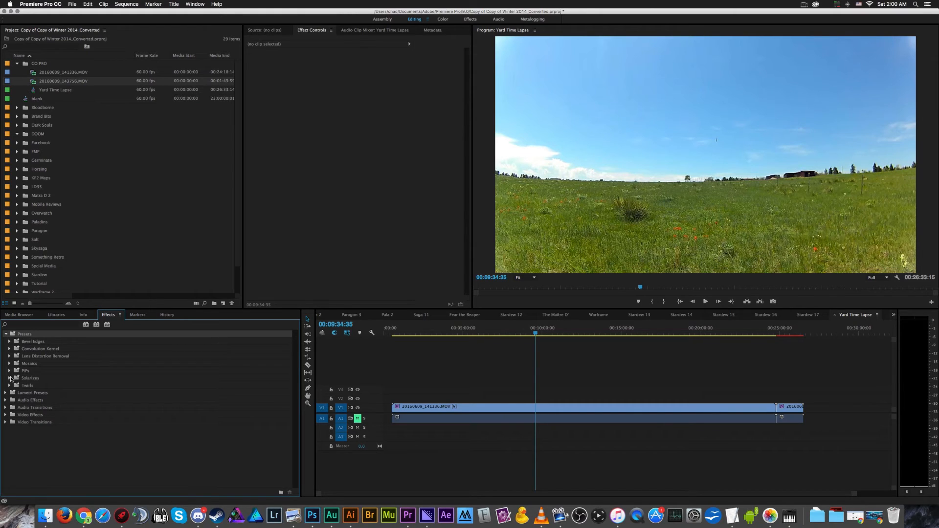
{"action": "left_click", "coordinate": [9, 356]}
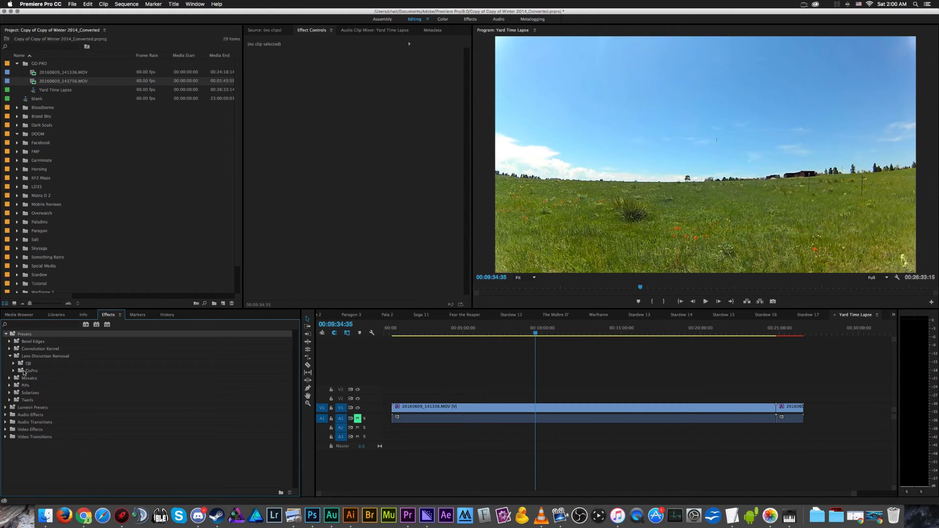
- Examine the DJI camera models among the Lens Distortion Removal presets and collapse that folder again
{"action": "left_click", "coordinate": [14, 364]}
{"action": "left_click", "coordinate": [13, 364]}
{"action": "left_click", "coordinate": [13, 363]}
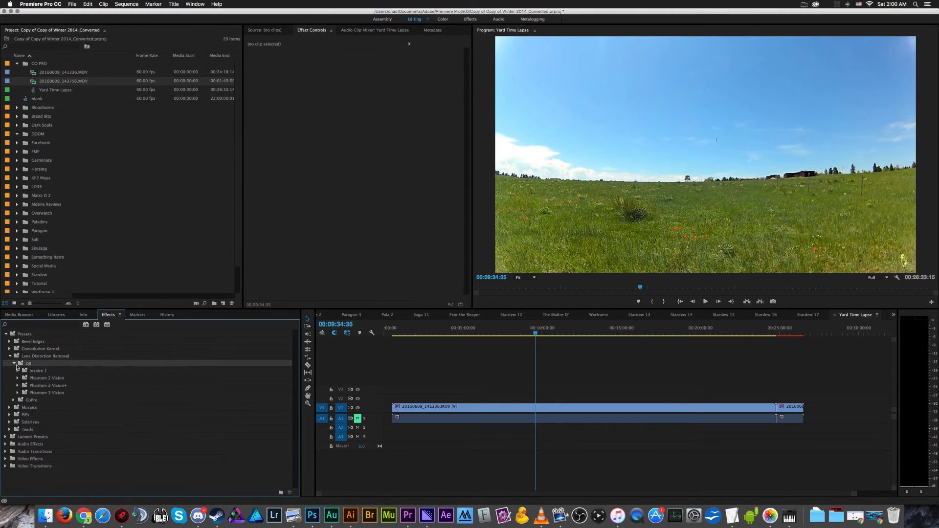
{"action": "left_click", "coordinate": [45, 385]}
{"action": "left_click", "coordinate": [58, 393]}
{"action": "left_click", "coordinate": [48, 380]}
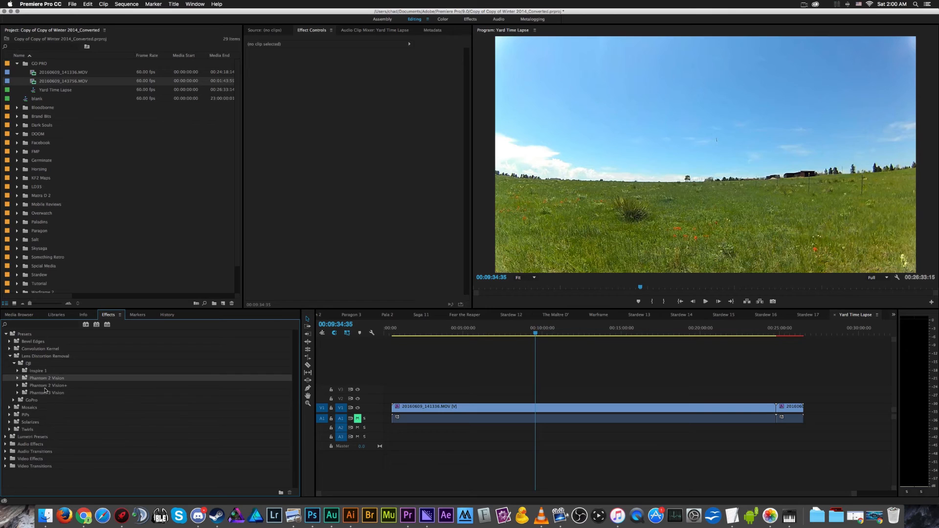
{"action": "left_click", "coordinate": [14, 364]}
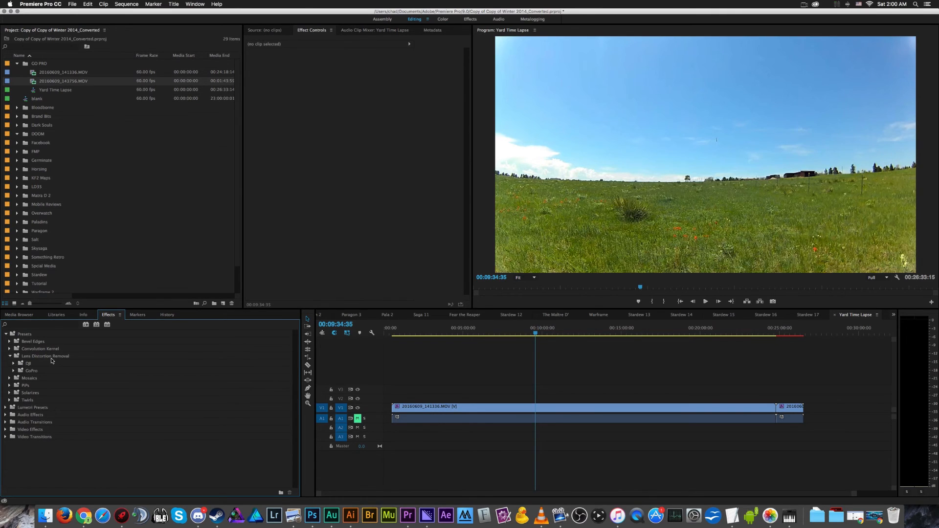
{"action": "left_click", "coordinate": [45, 349]}
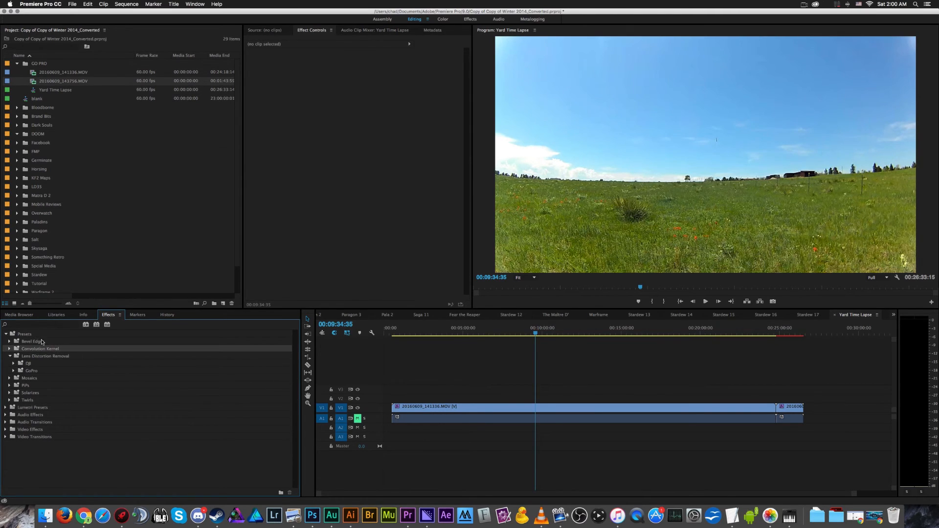